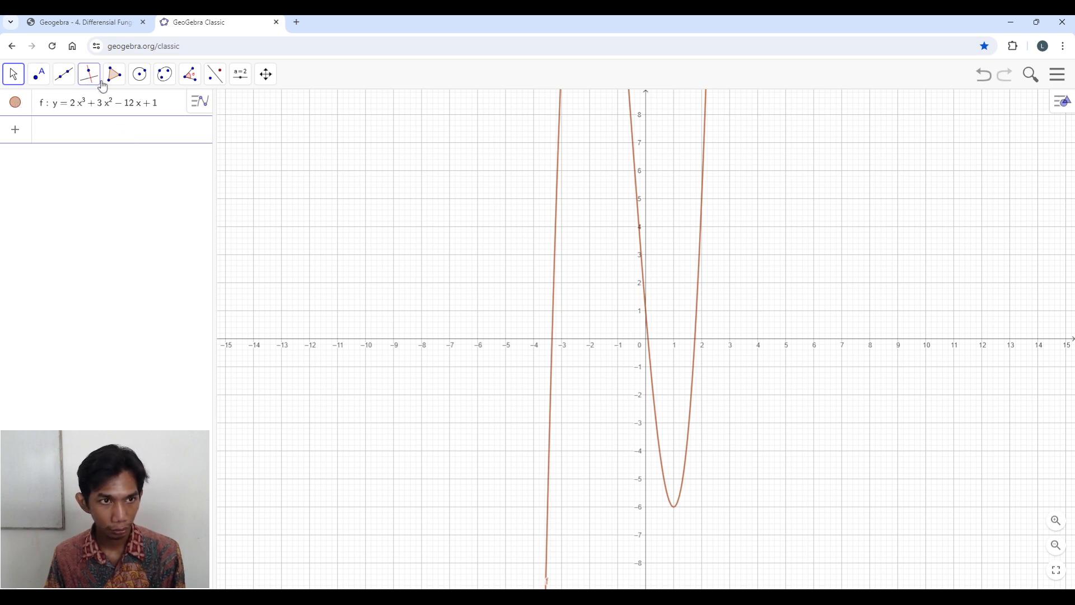
- Enter the expression Derivative(F) as a new row below the cubic function
{"action": "left_click", "coordinate": [112, 200]}
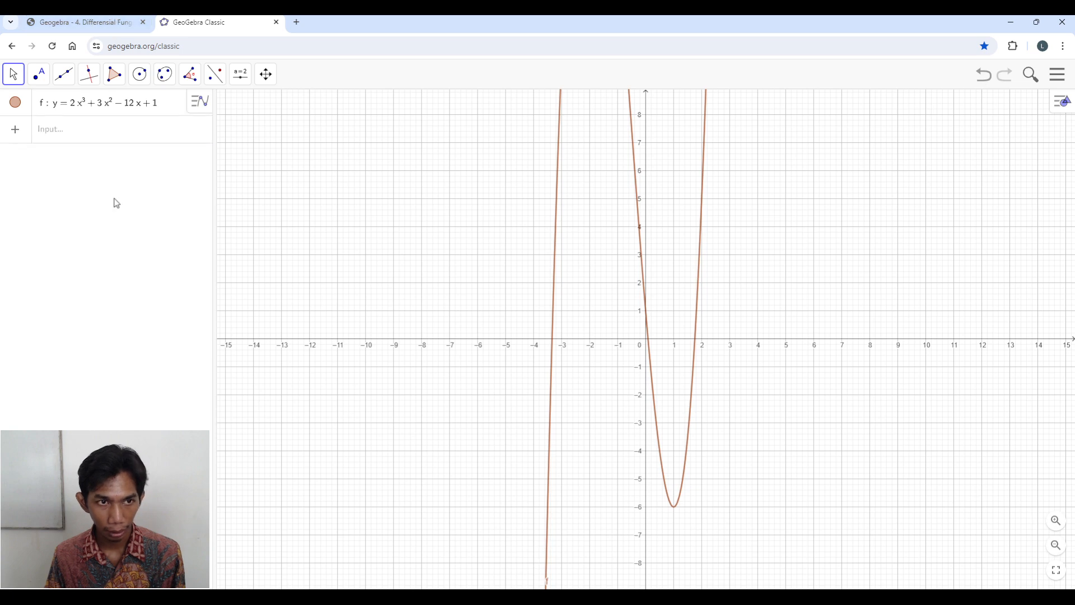
{"action": "left_click", "coordinate": [59, 131]}
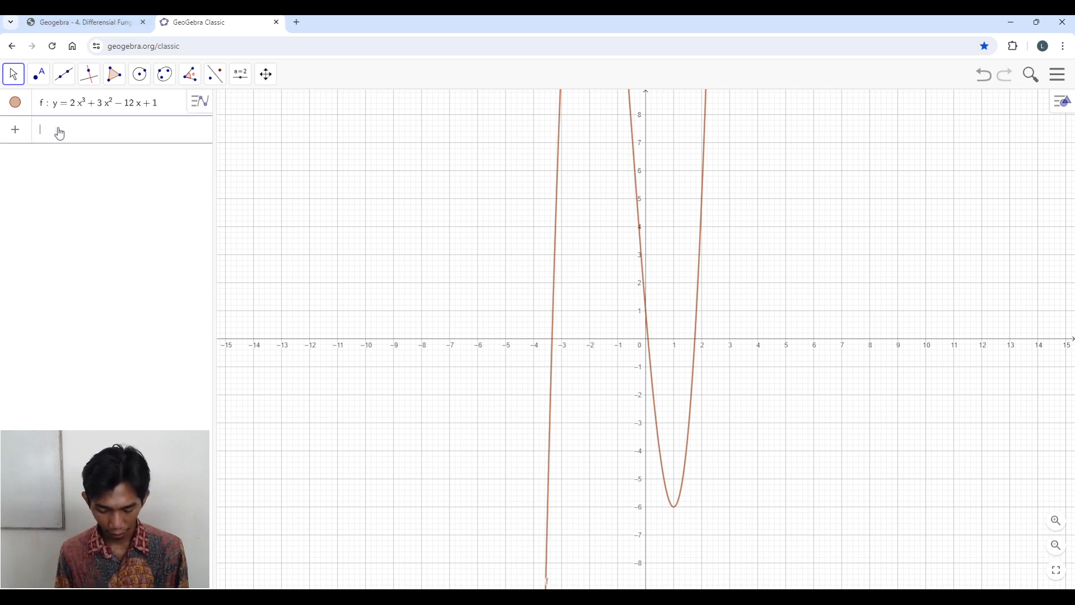
{"action": "type", "text": "Derivati"}
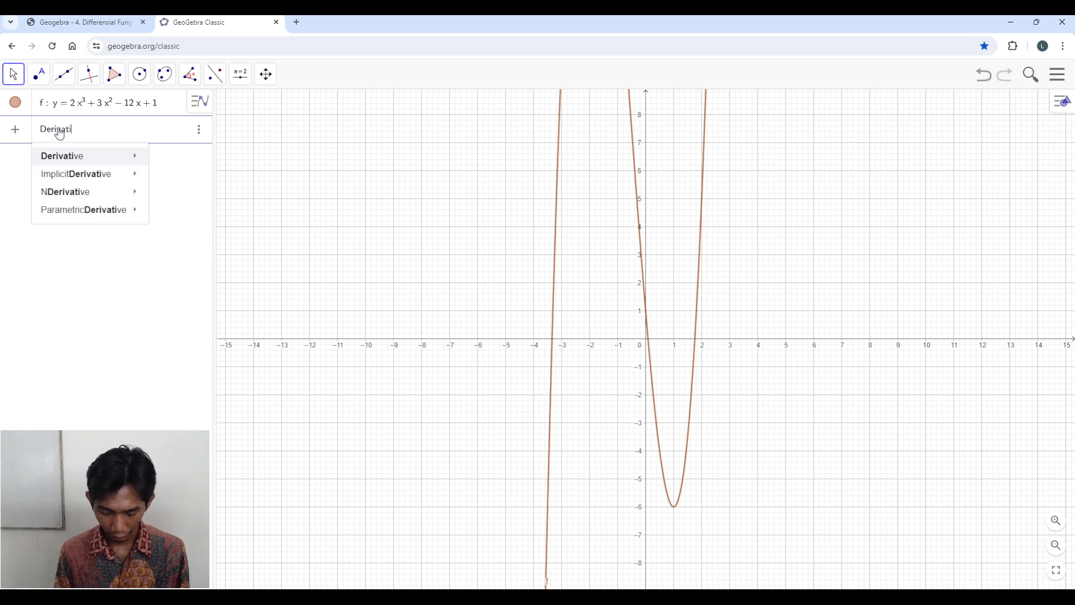
{"action": "type", "text": "v"}
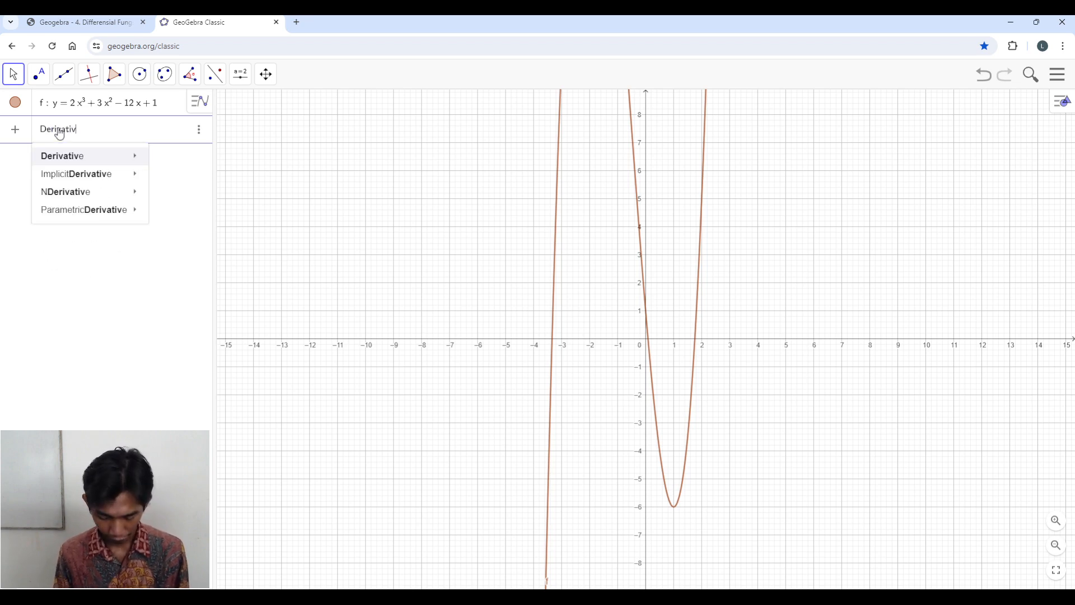
{"action": "type", "text": "e9F"}
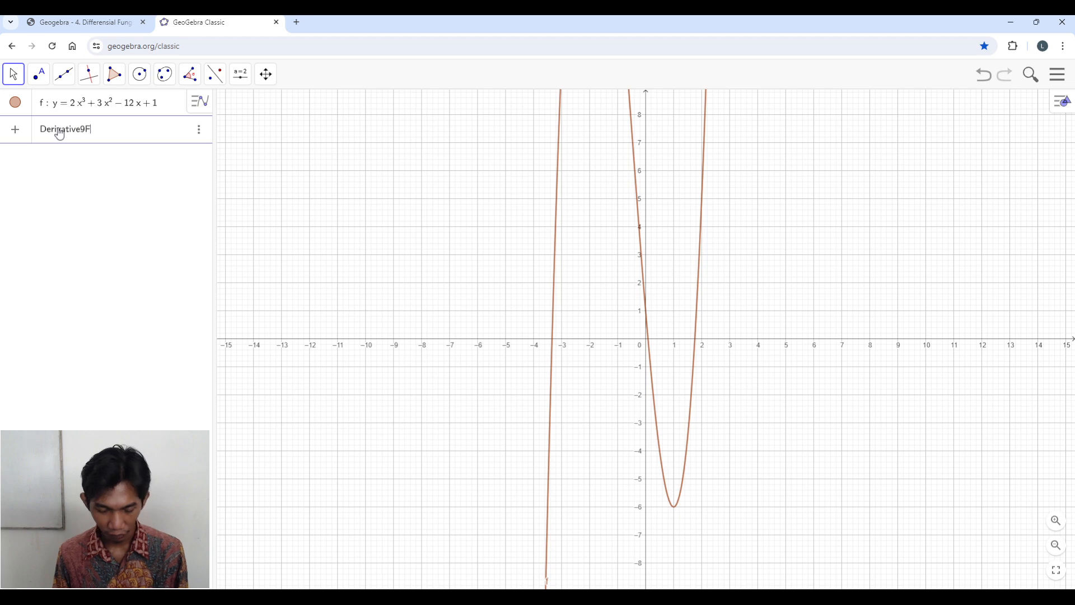
{"action": "key", "text": "BackSpace"}
{"action": "key", "text": "BackSpace"}
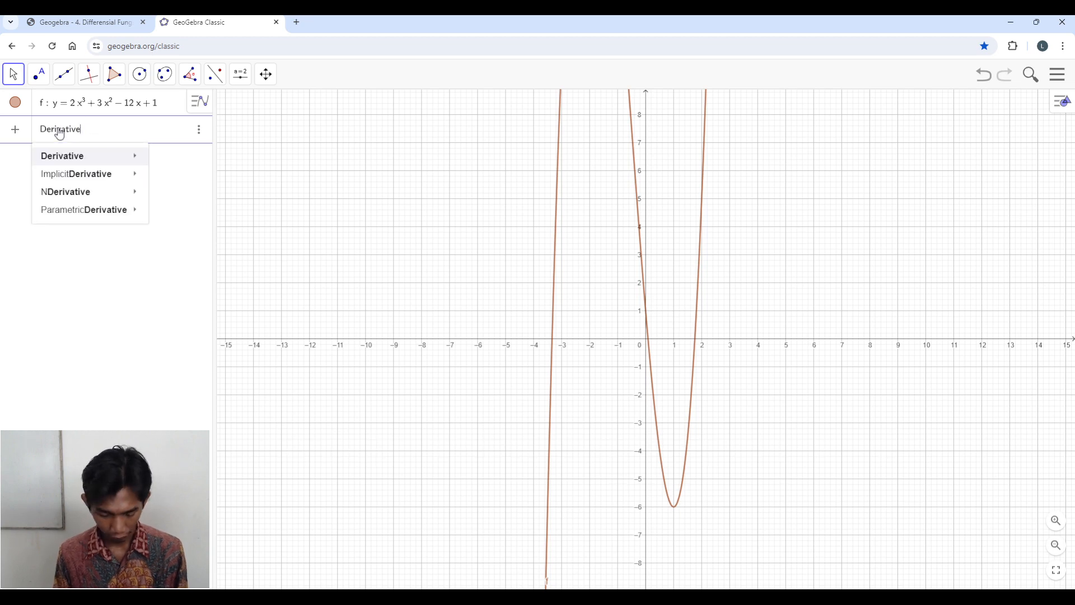
{"action": "type", "text": "("}
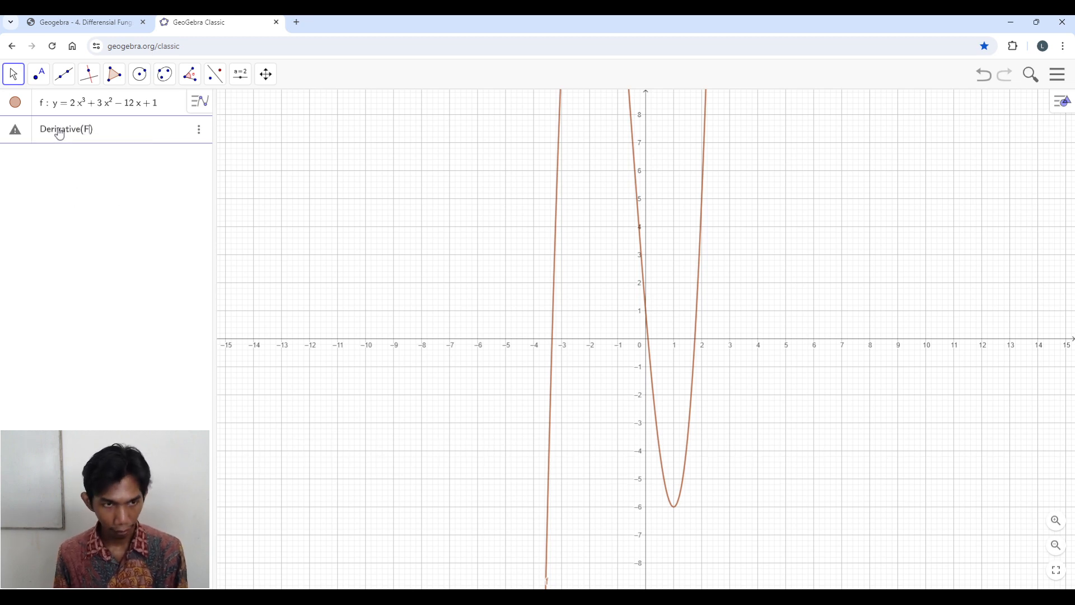
{"action": "type", "text": "F"}
{"action": "key", "text": "Return"}
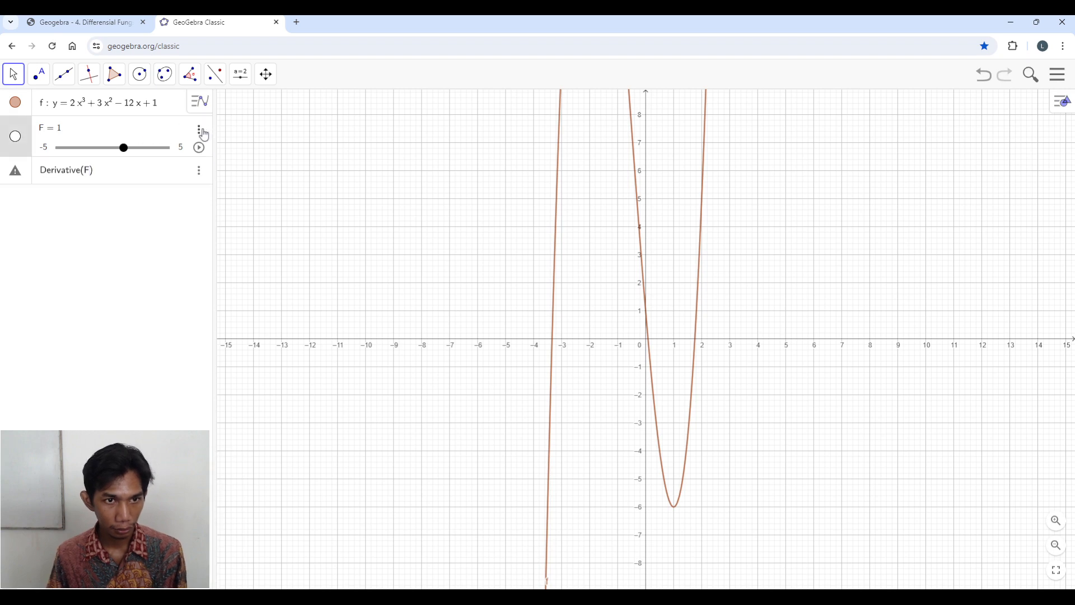
- Delete the slider F and correct the derivative expression to Derivative(f) with a lowercase f
{"action": "left_click", "coordinate": [202, 132]}
{"action": "left_click", "coordinate": [202, 149]}
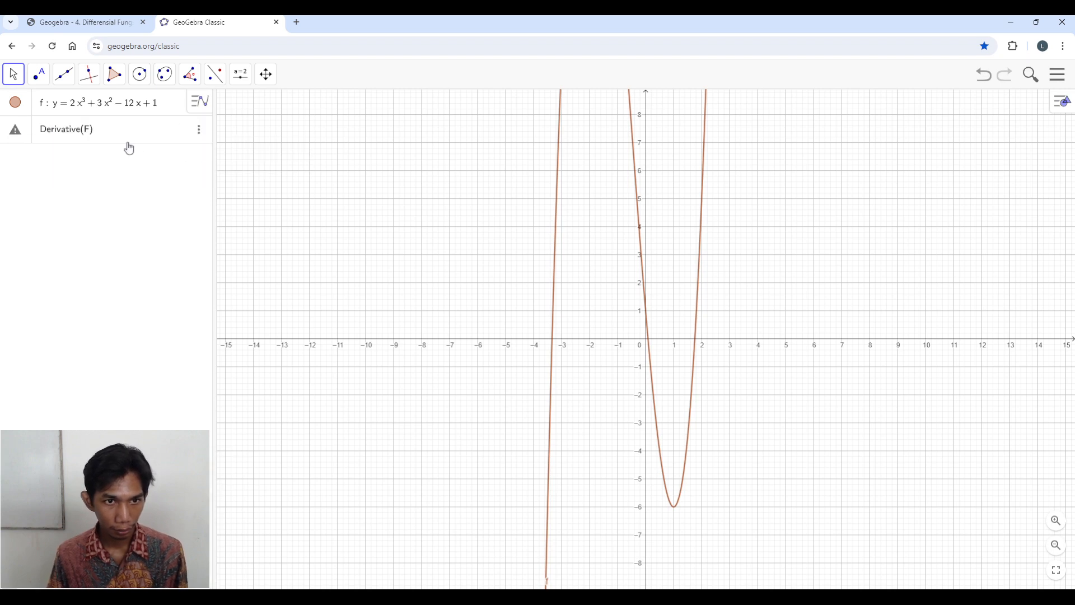
{"action": "left_click", "coordinate": [88, 135]}
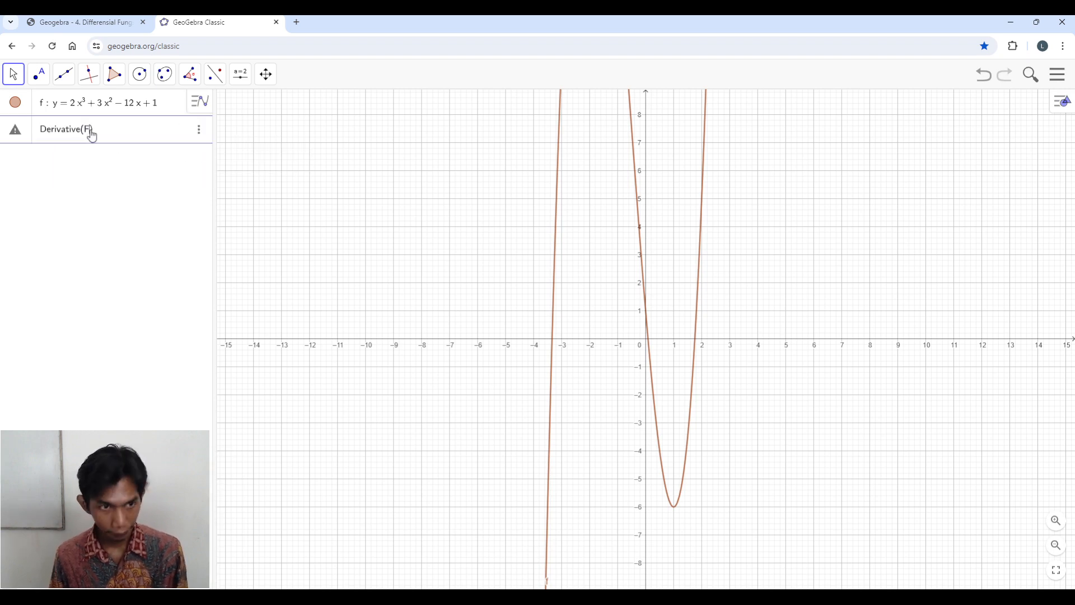
{"action": "type", "text": "f"}
{"action": "key", "text": "Return"}
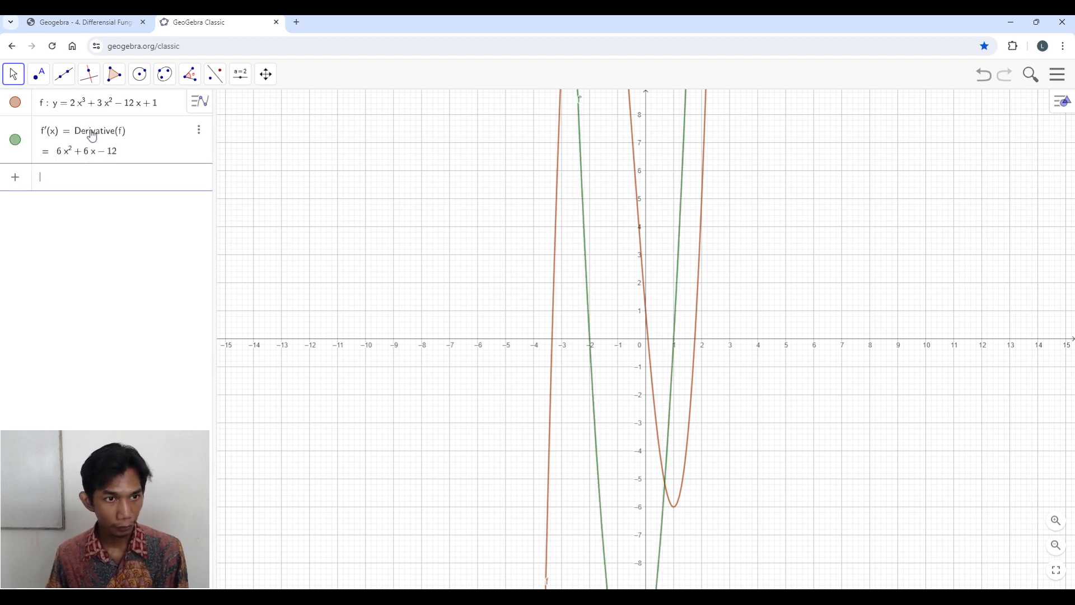
{"action": "left_click", "coordinate": [129, 253]}
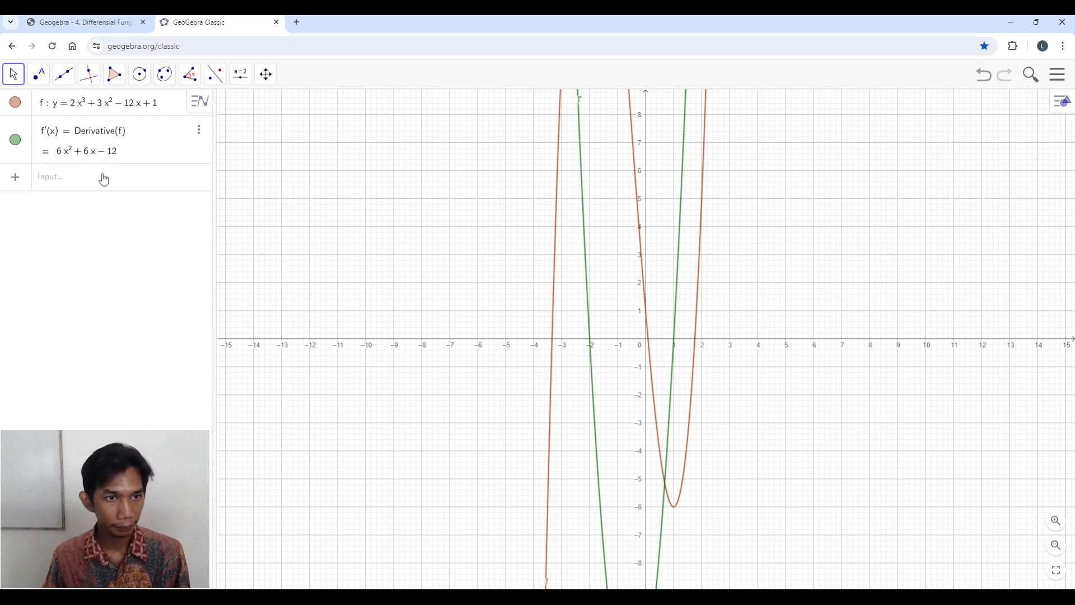
- Find the critical points of the function by entering Solutions(f')
{"action": "left_click", "coordinate": [140, 145]}
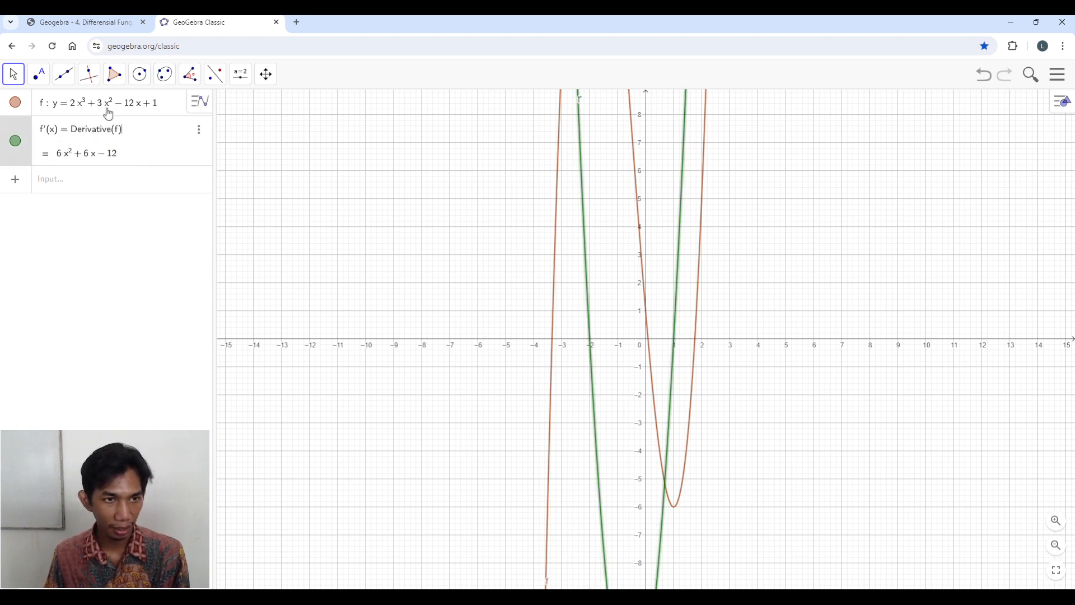
{"action": "left_click", "coordinate": [112, 186]}
{"action": "type", "text": "Sol"}
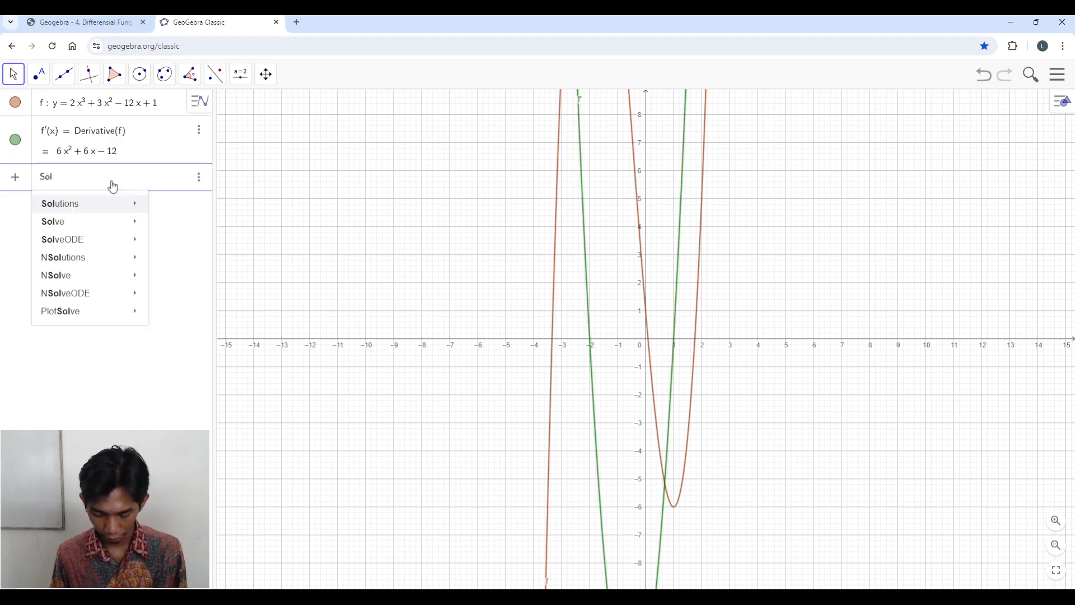
{"action": "type", "text": "utio"}
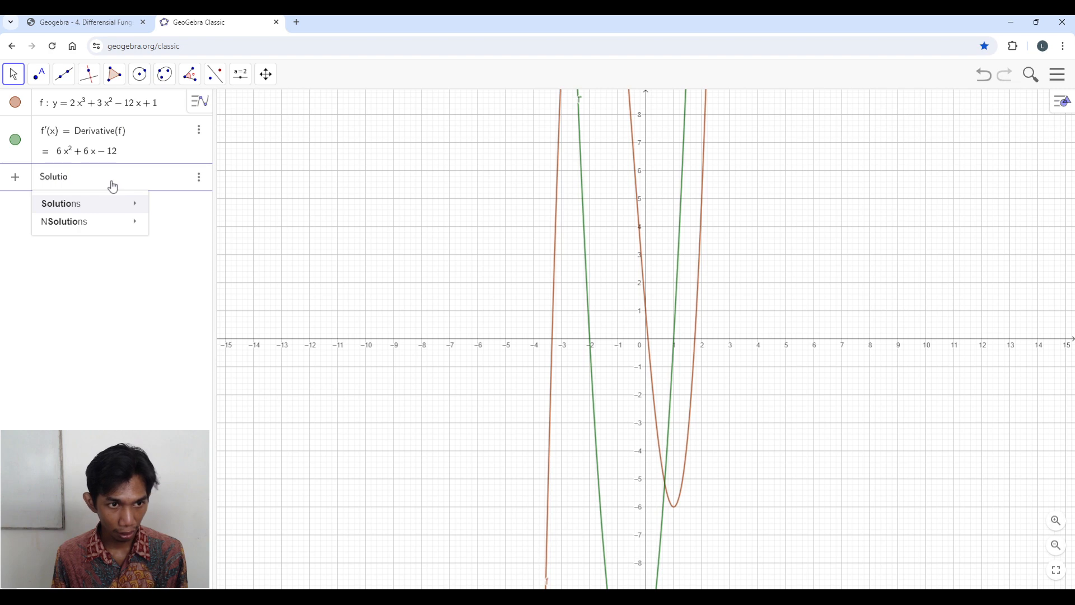
{"action": "type", "text": "n"}
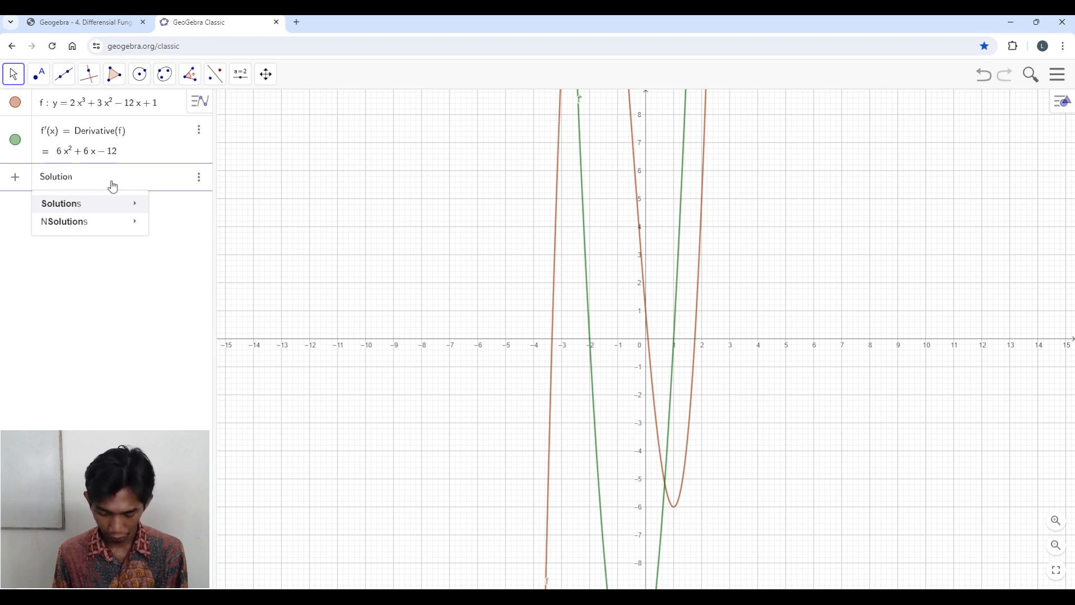
{"action": "type", "text": "s"}
{"action": "key", "text": "Return"}
{"action": "type", "text": "f'"}
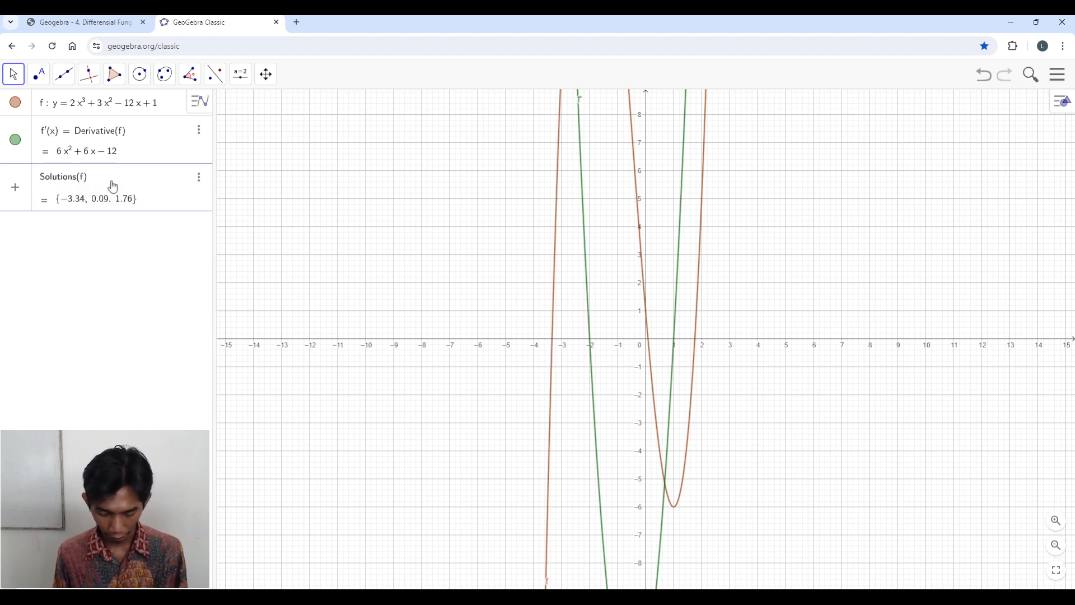
{"action": "key", "text": "Return"}
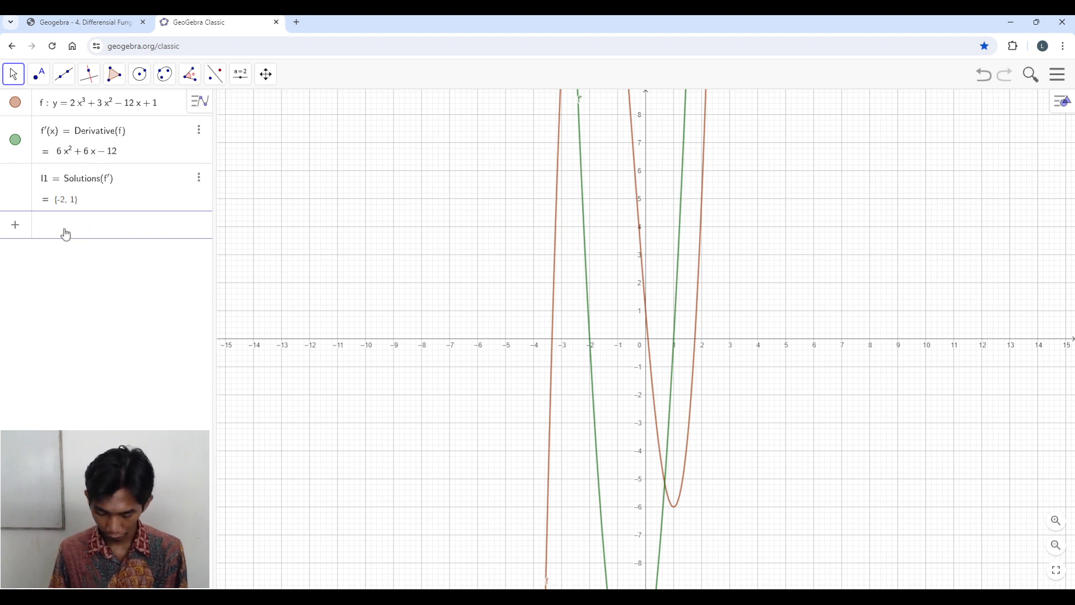
- Evaluate the derivative at the critical point with f'(-2) and delete that entry
{"action": "type", "text": "f"}
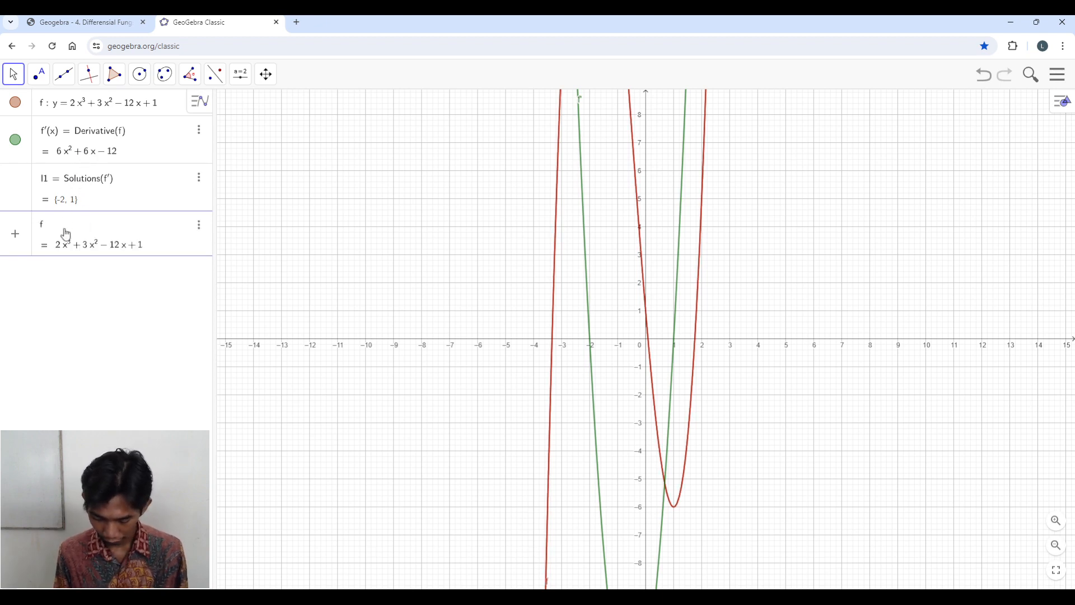
{"action": "type", "text": "'("}
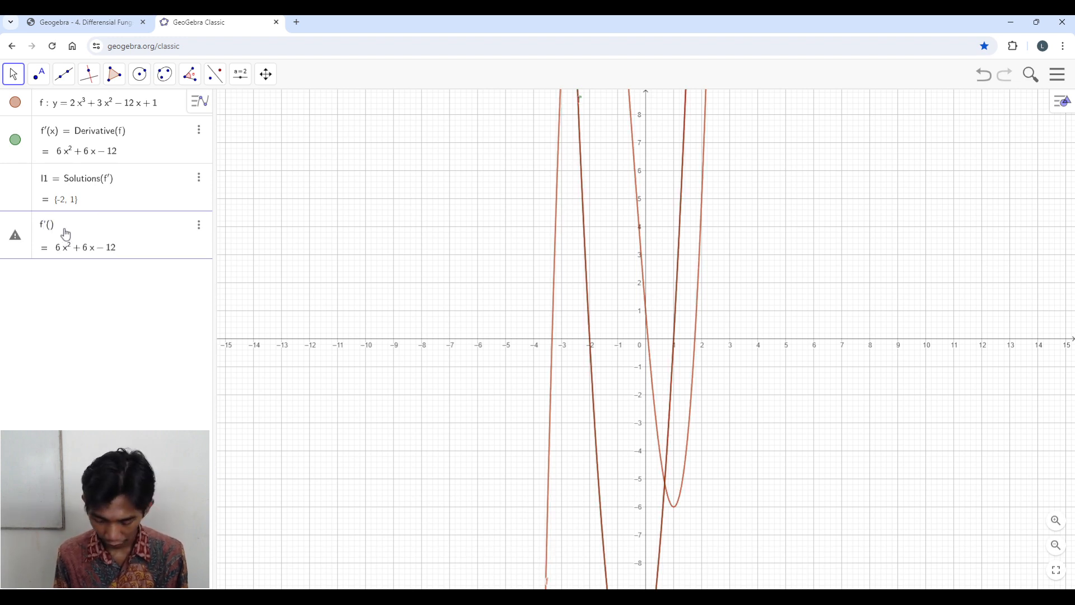
{"action": "type", "text": "-2"}
{"action": "key", "text": "Return"}
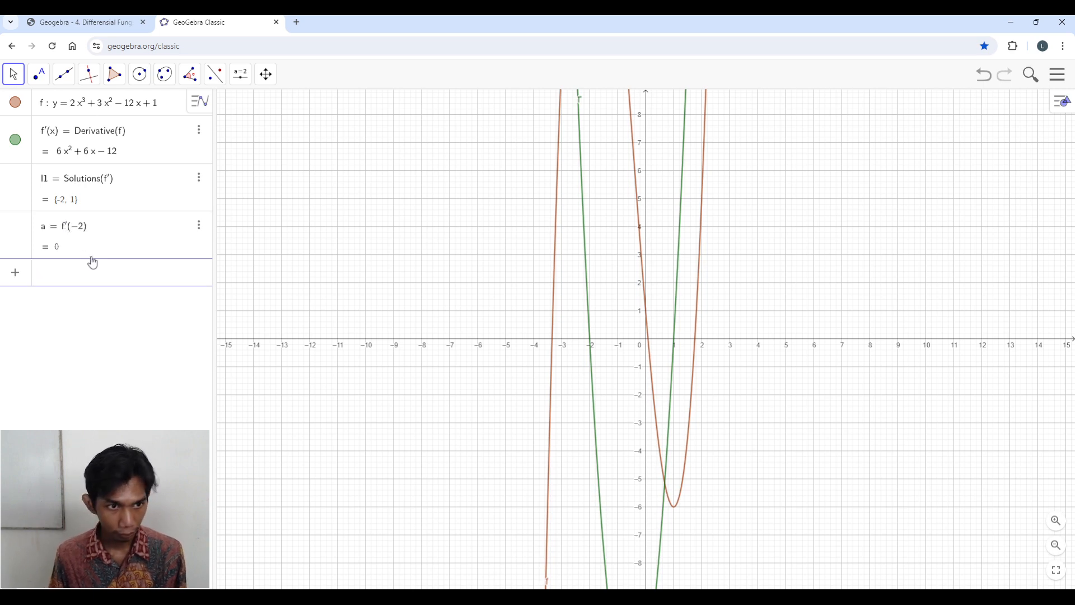
{"action": "left_click", "coordinate": [199, 224]}
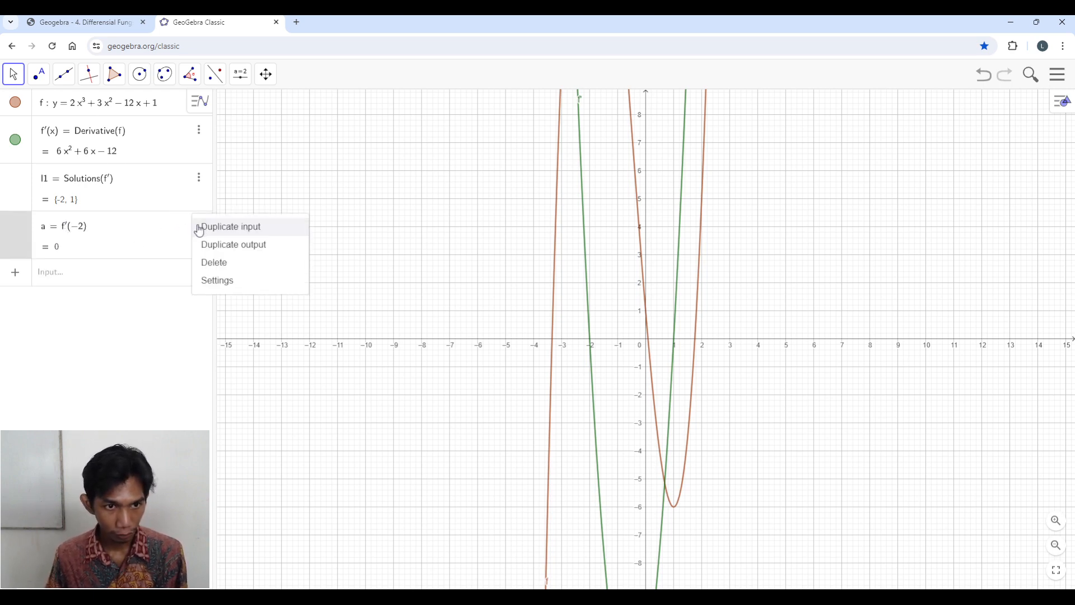
{"action": "left_click", "coordinate": [220, 263]}
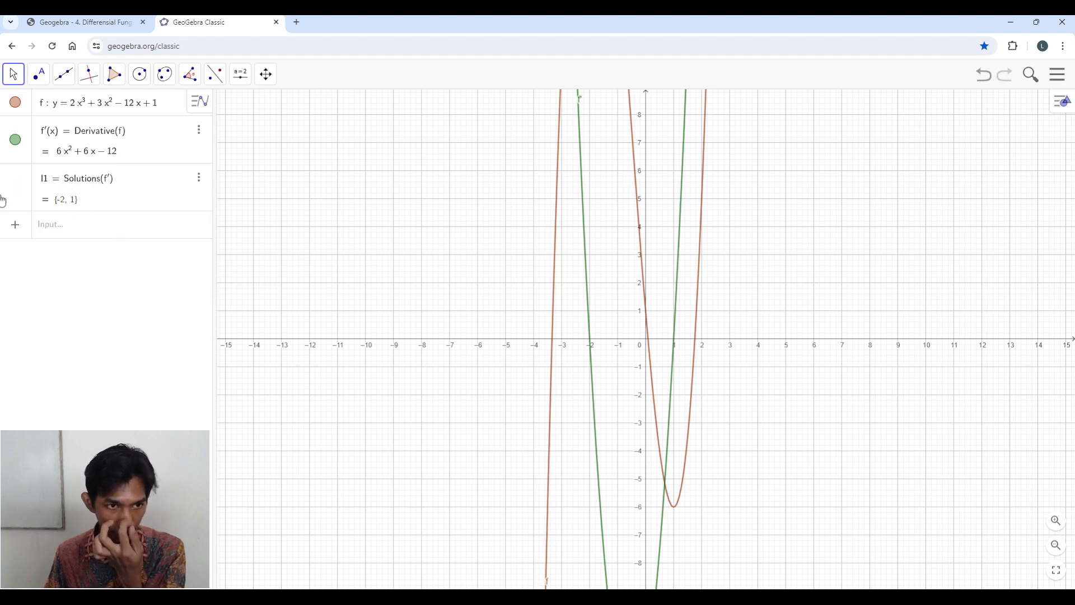
- Evaluate the derivative on both sides of the critical point -2 by entering f'(-3) and f'(-1)
{"action": "left_click", "coordinate": [61, 225]}
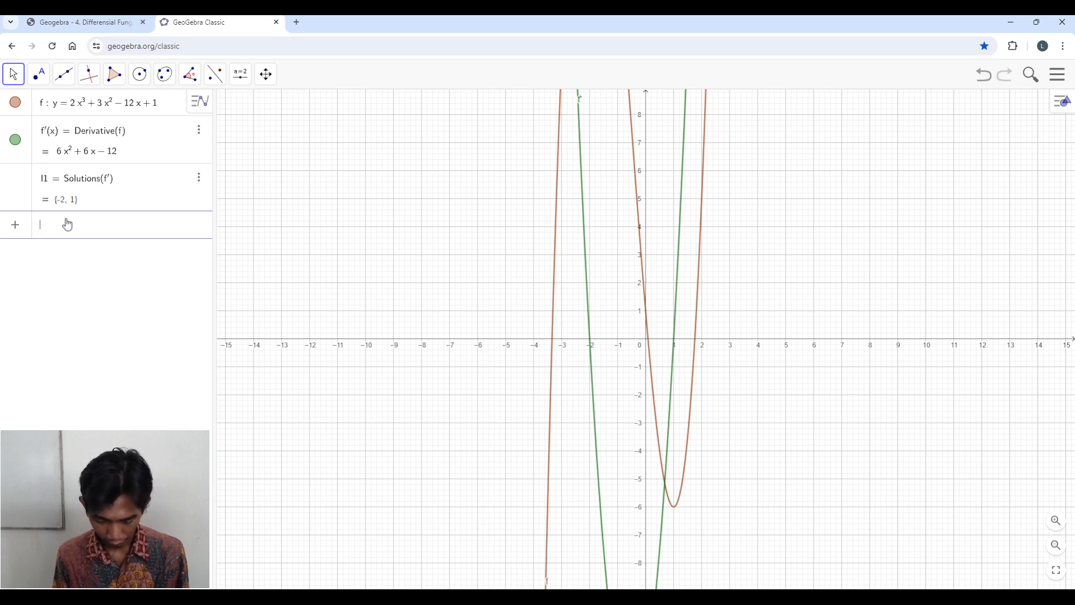
{"action": "type", "text": "f"}
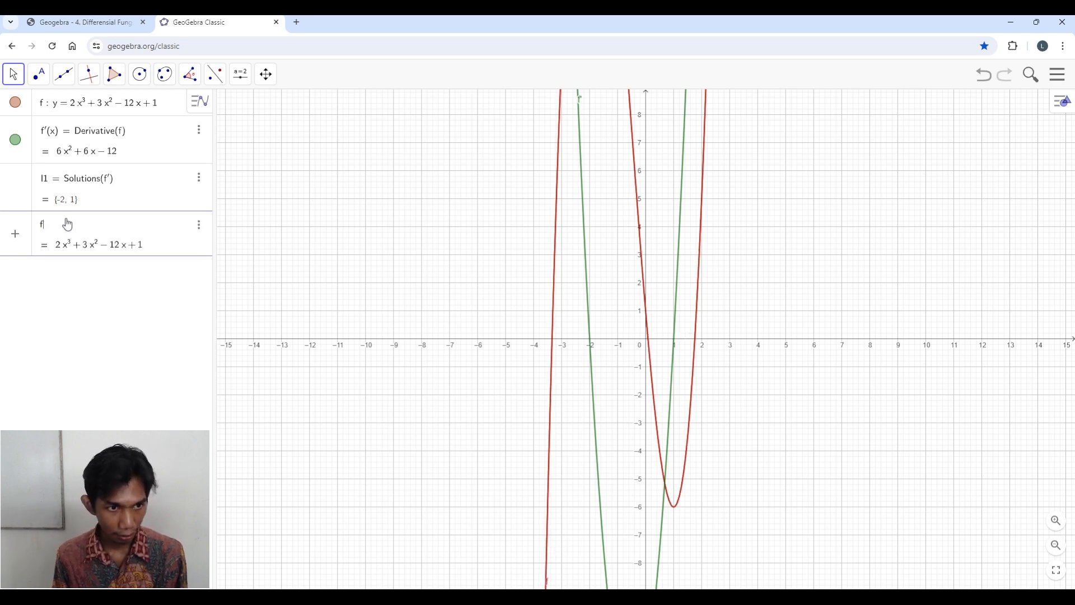
{"action": "type", "text": "'"}
{"action": "type", "text": "(-3)"}
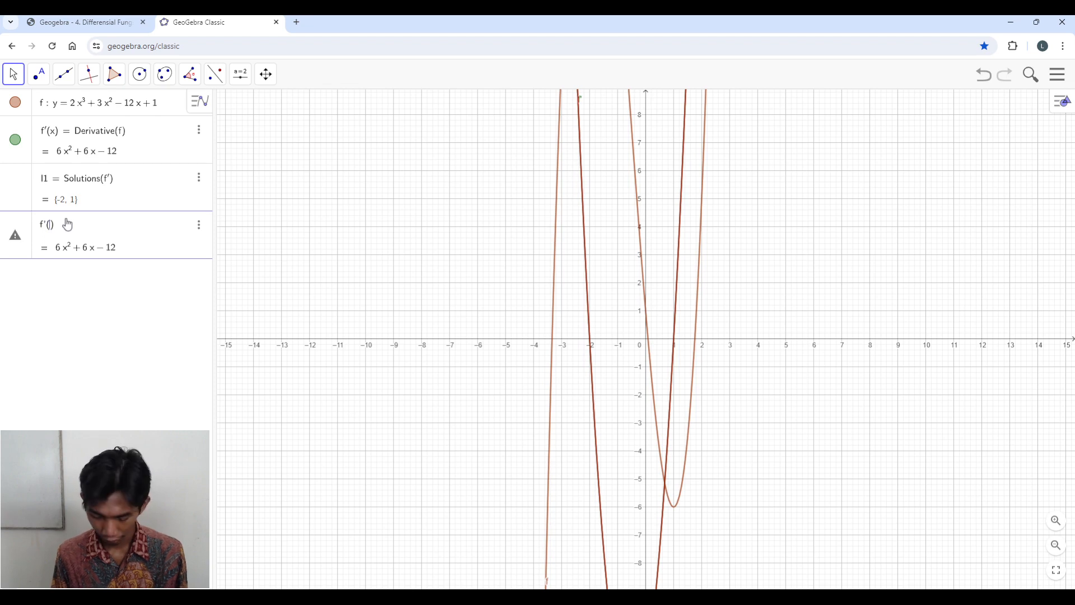
{"action": "key", "text": "Return"}
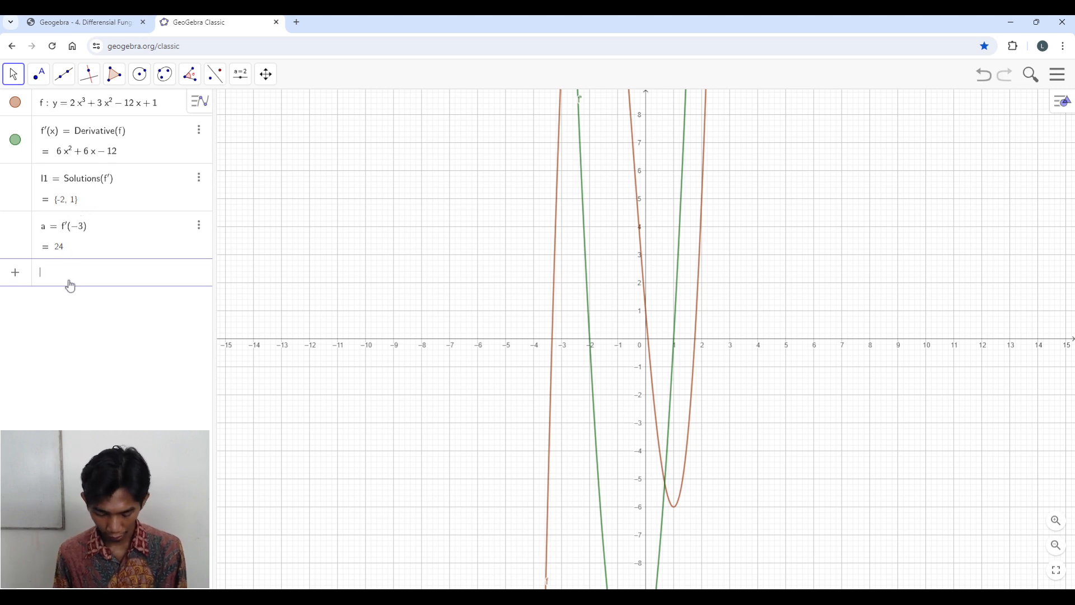
{"action": "type", "text": "f'"}
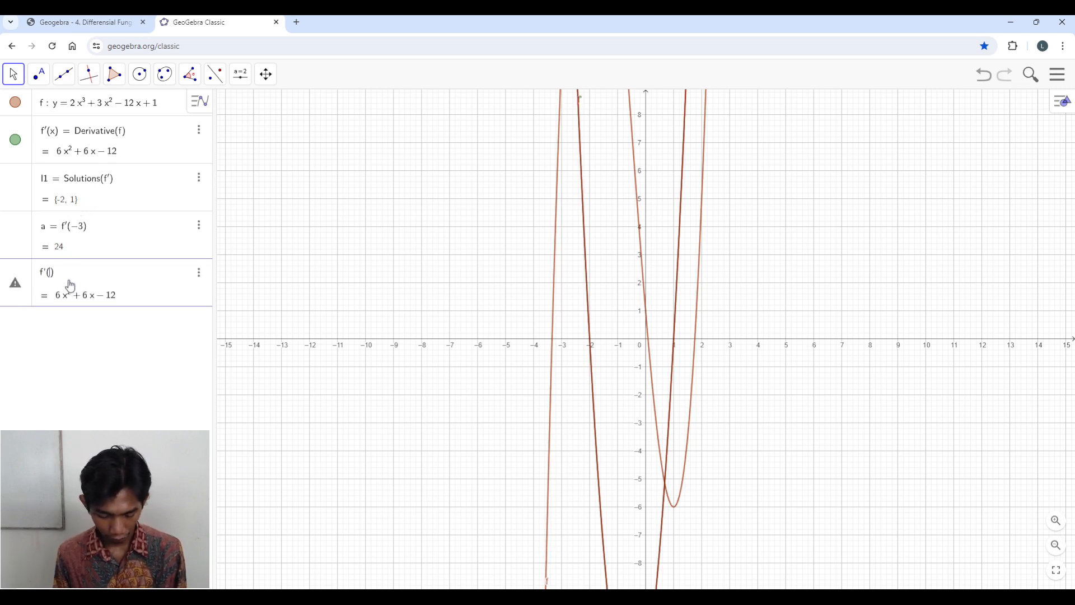
{"action": "type", "text": "(-1"}
{"action": "key", "text": "Return"}
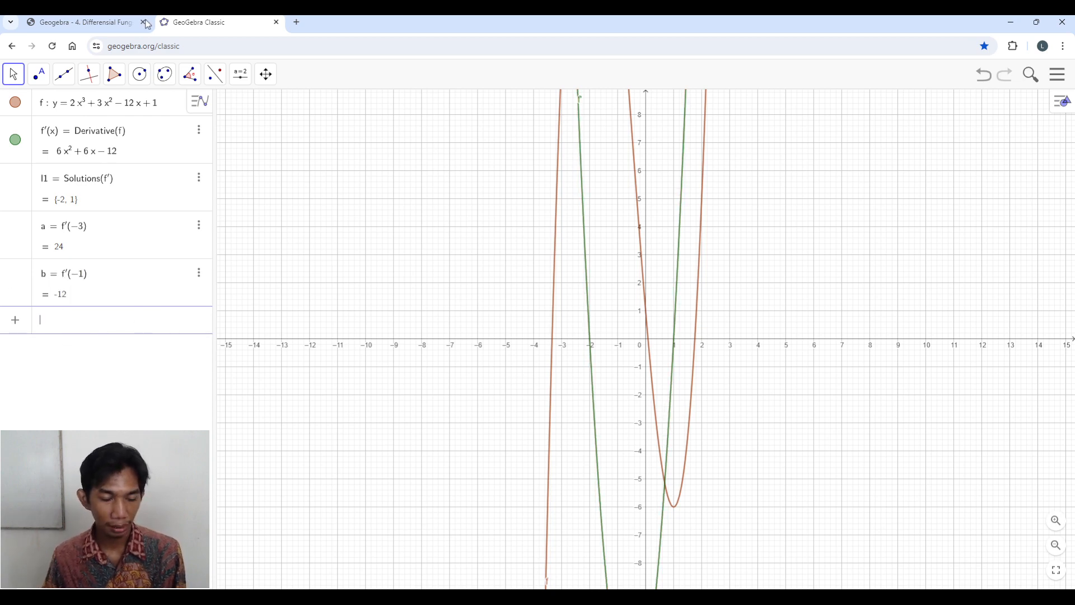
- Check page 8 of the Differential Fungsi PDF, return to GeoGebra and evaluate the derivative with f'(2)
{"action": "left_click", "coordinate": [112, 23]}
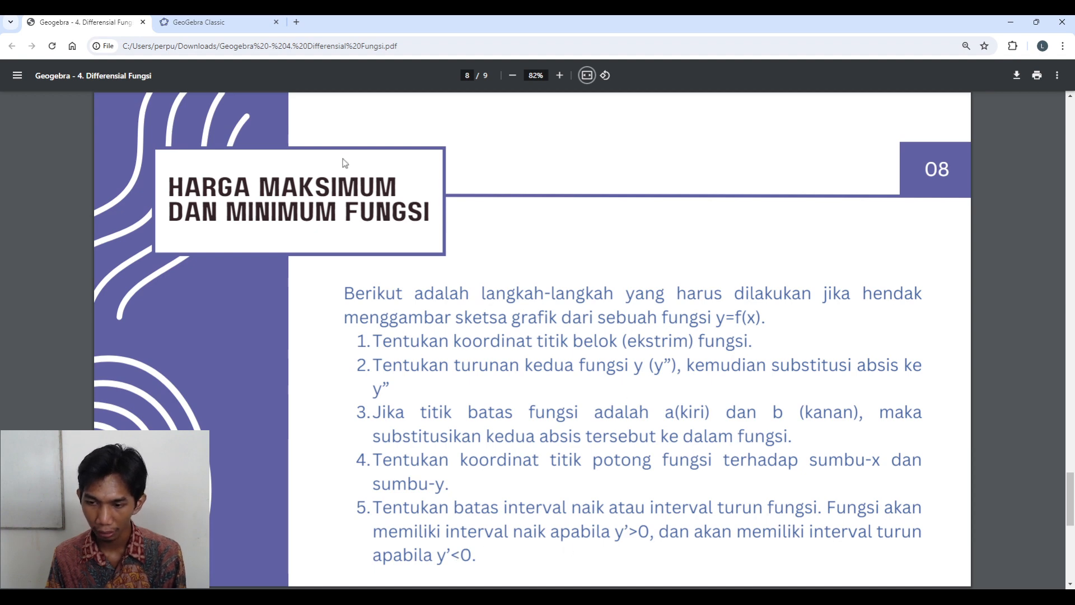
{"action": "left_click", "coordinate": [230, 22]}
{"action": "left_click", "coordinate": [105, 329]}
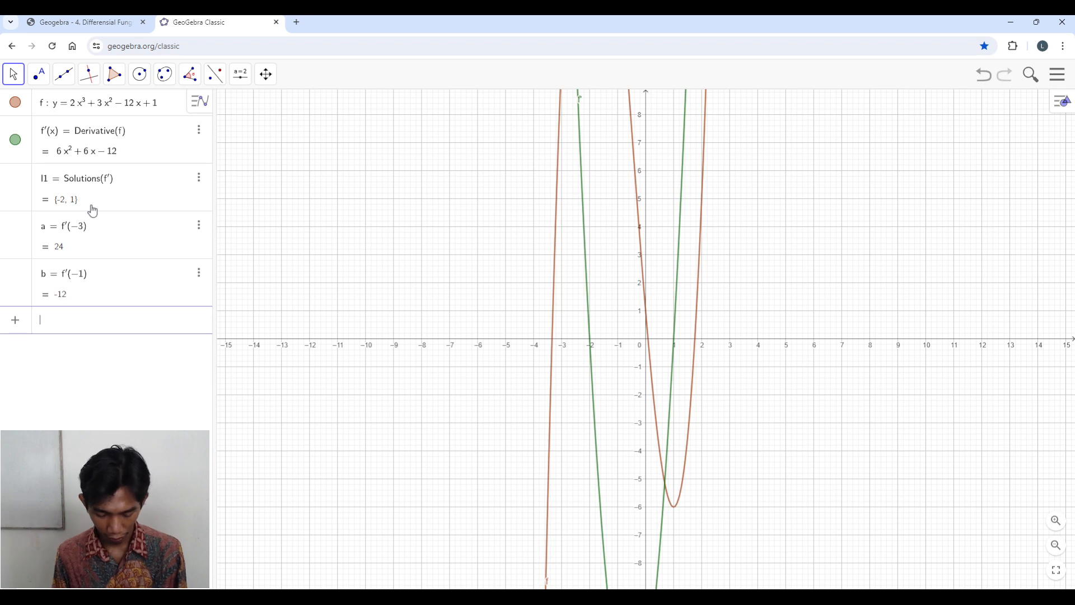
{"action": "type", "text": "f'(2)"}
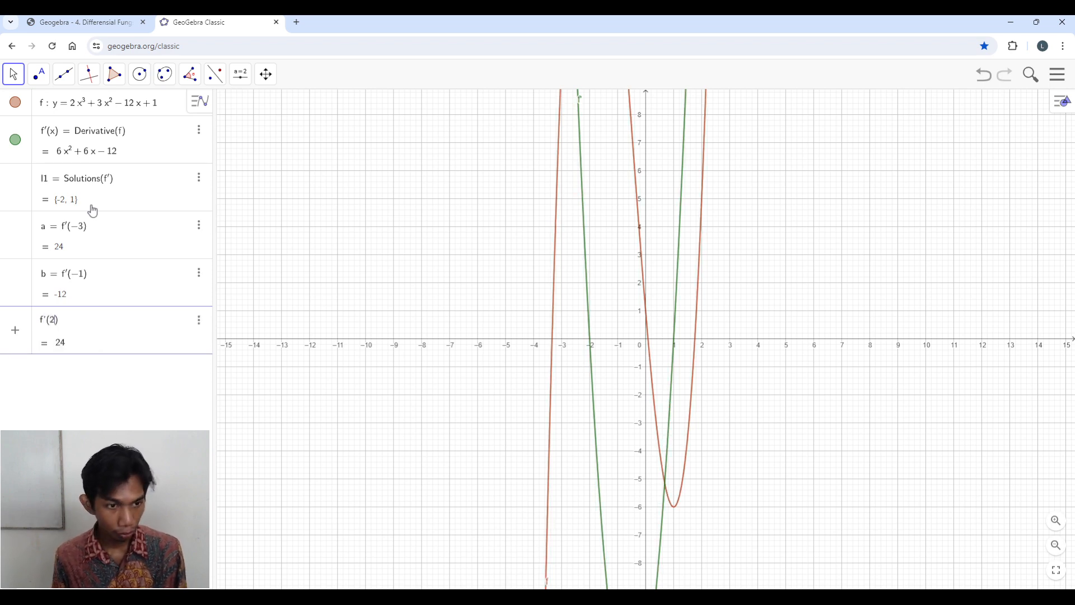
{"action": "key", "text": "Return"}
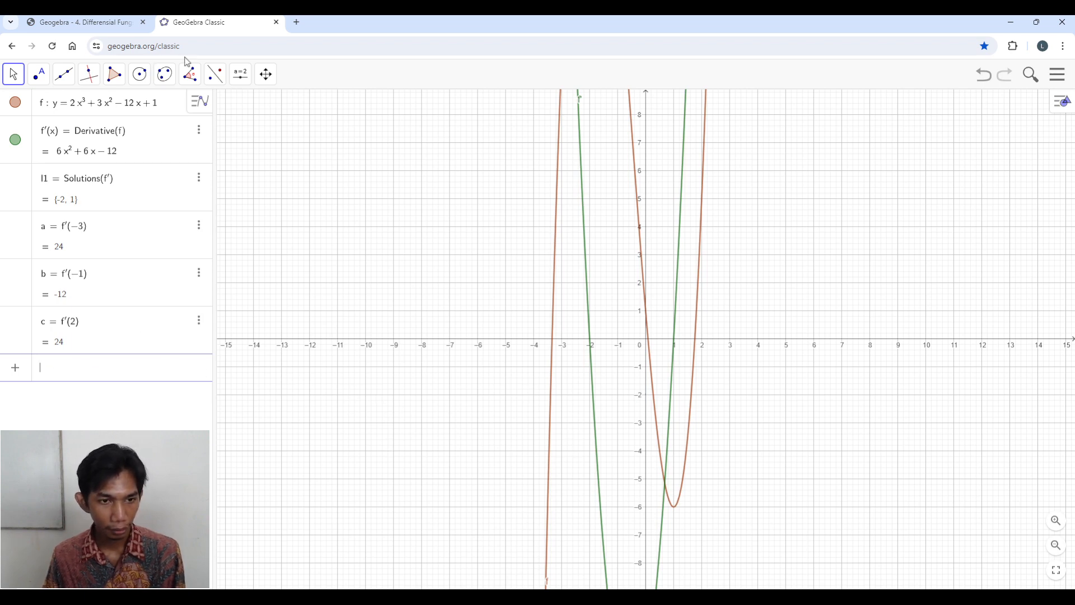
- Add a bold serif text beside the graph reading "Interval naik untuk x<-2 dan x>1" and, on a second line, "Interval turun untuk -2<x<1"
{"action": "left_click", "coordinate": [240, 74]}
{"action": "left_click", "coordinate": [260, 130]}
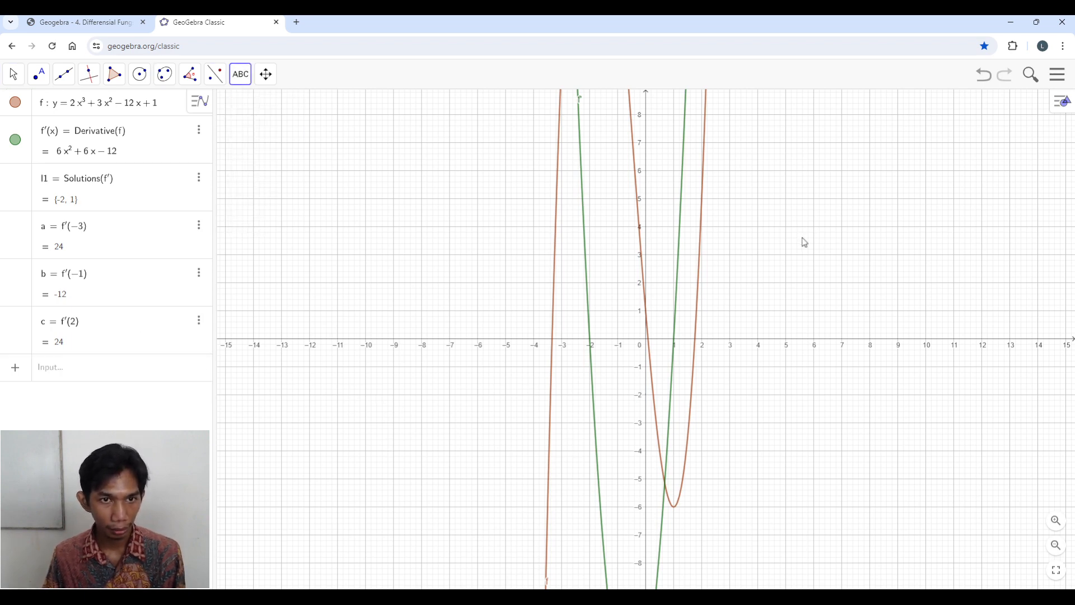
{"action": "left_click", "coordinate": [447, 255]}
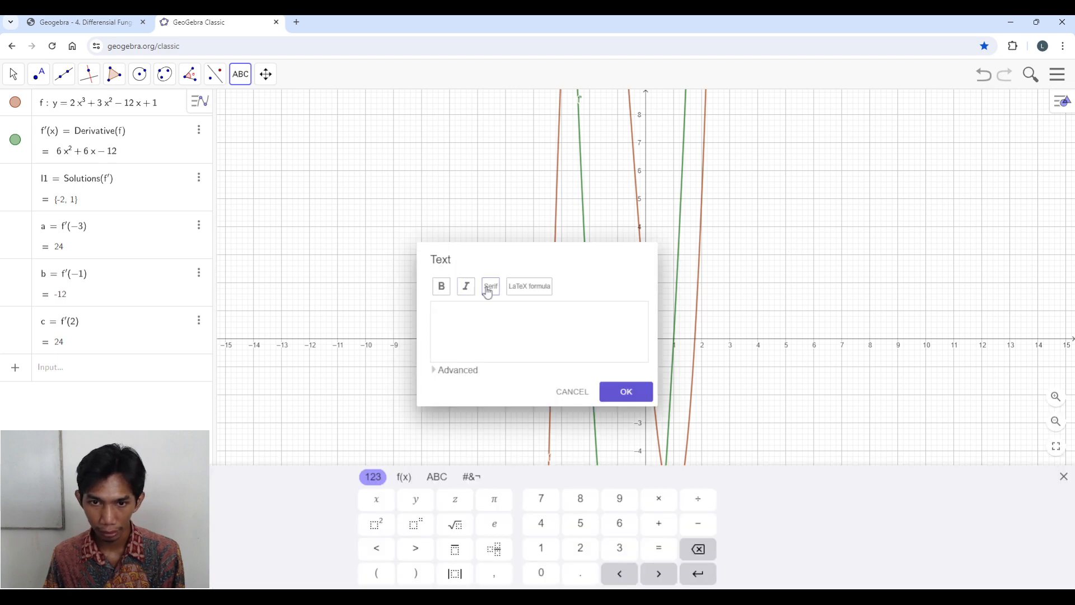
{"action": "left_click", "coordinate": [460, 320]}
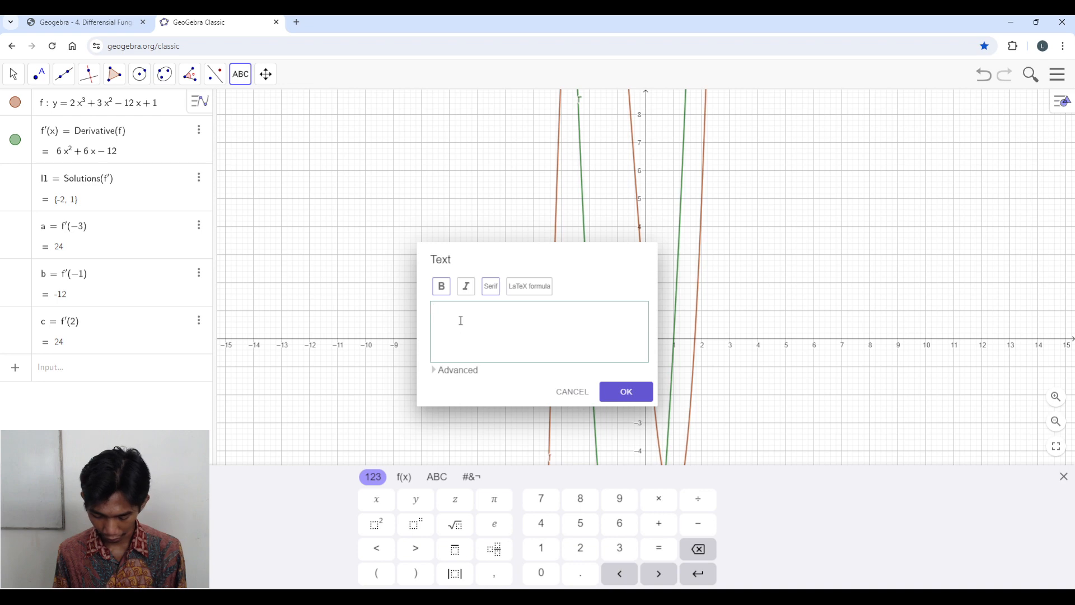
{"action": "type", "text": "Inter"}
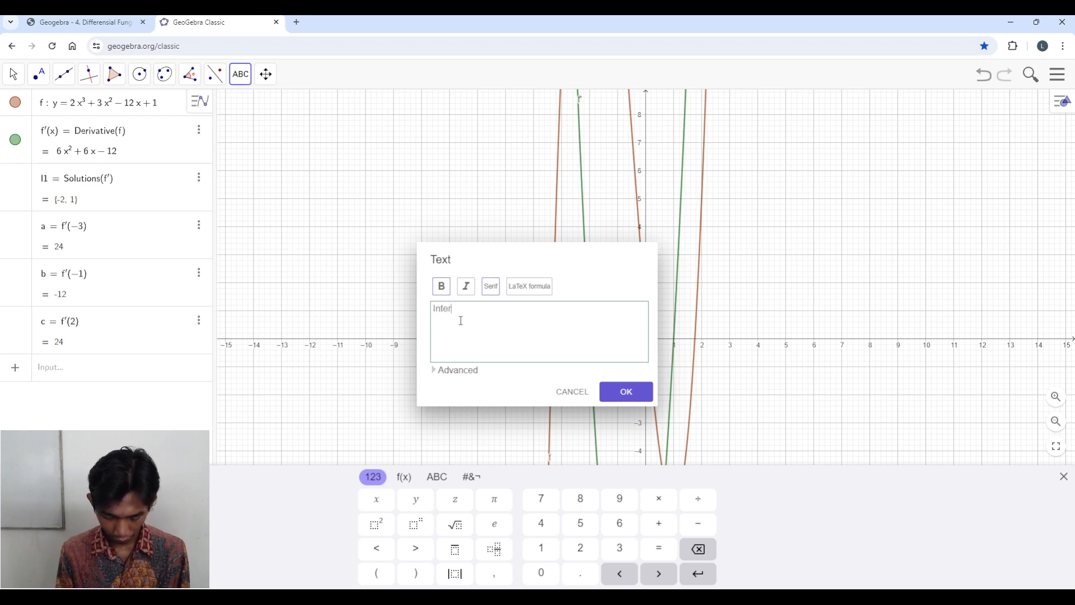
{"action": "type", "text": "val naik u"}
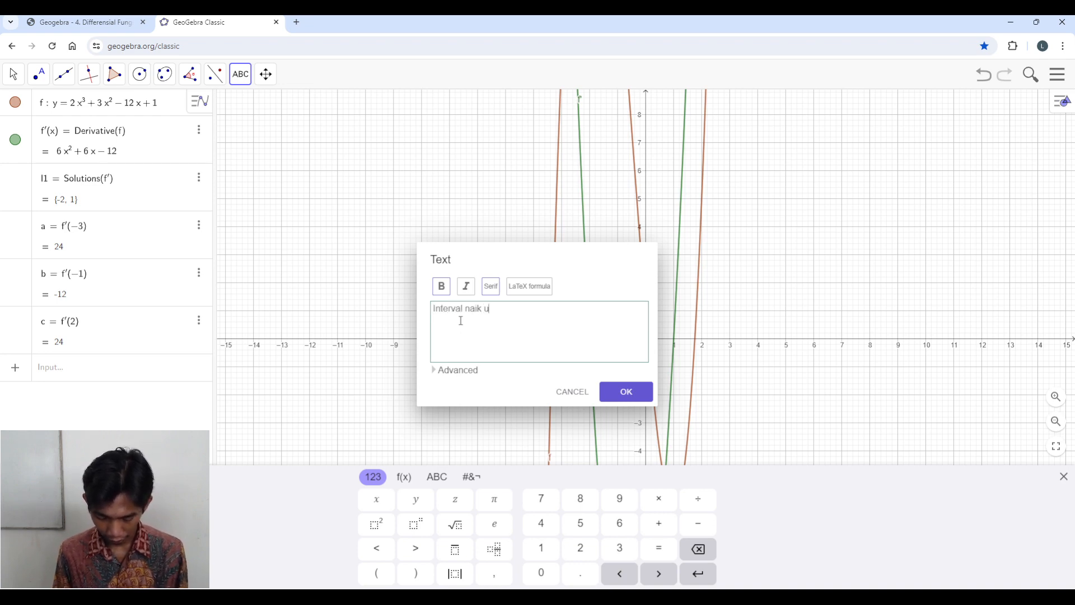
{"action": "type", "text": "ntuk x<"}
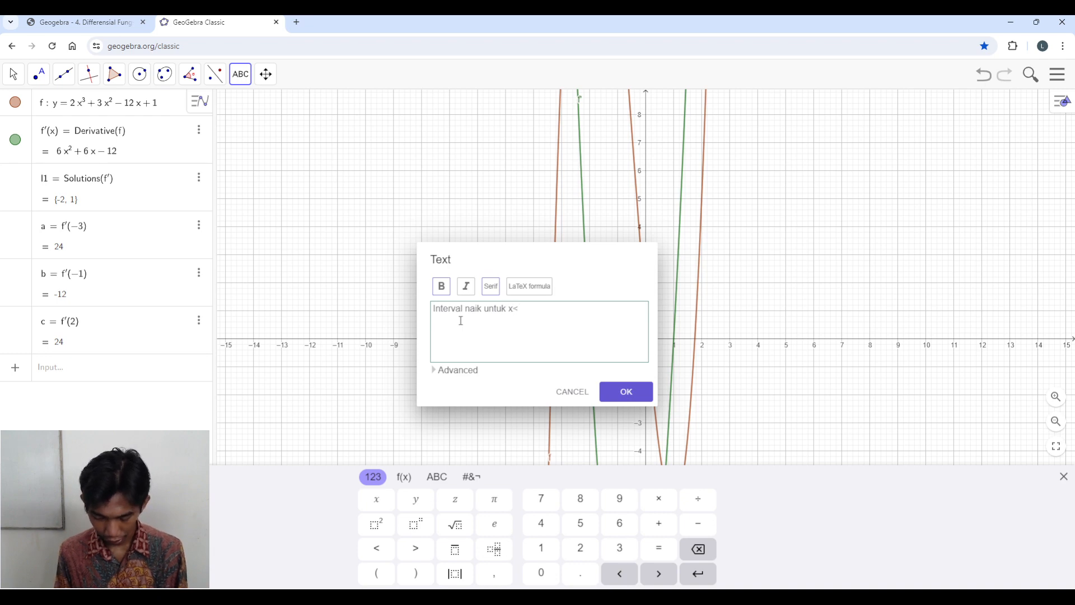
{"action": "type", "text": "-2"}
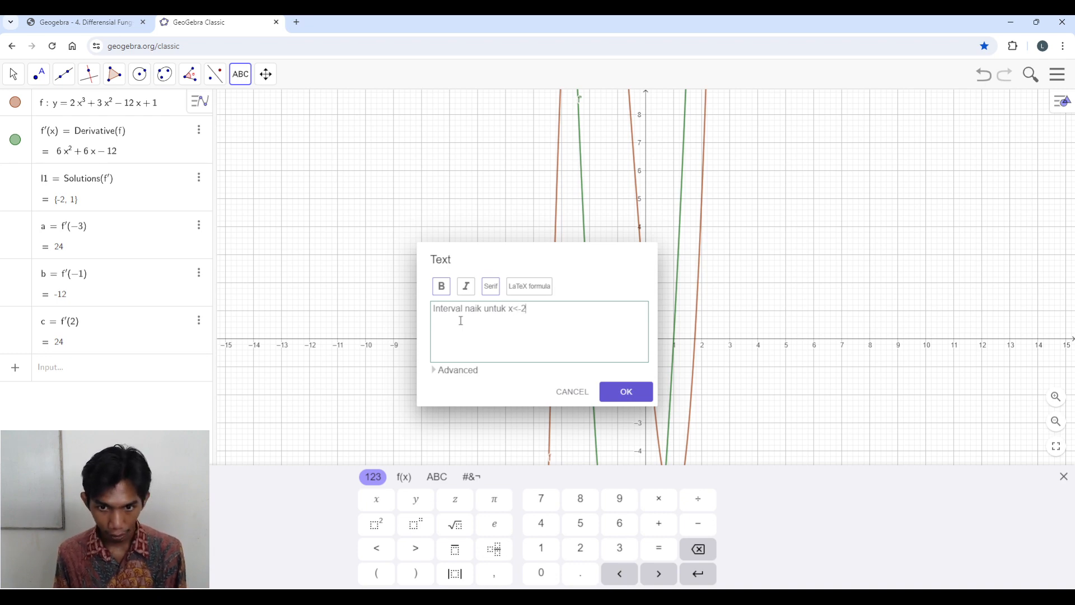
{"action": "type", "text": " dan x>1 In"}
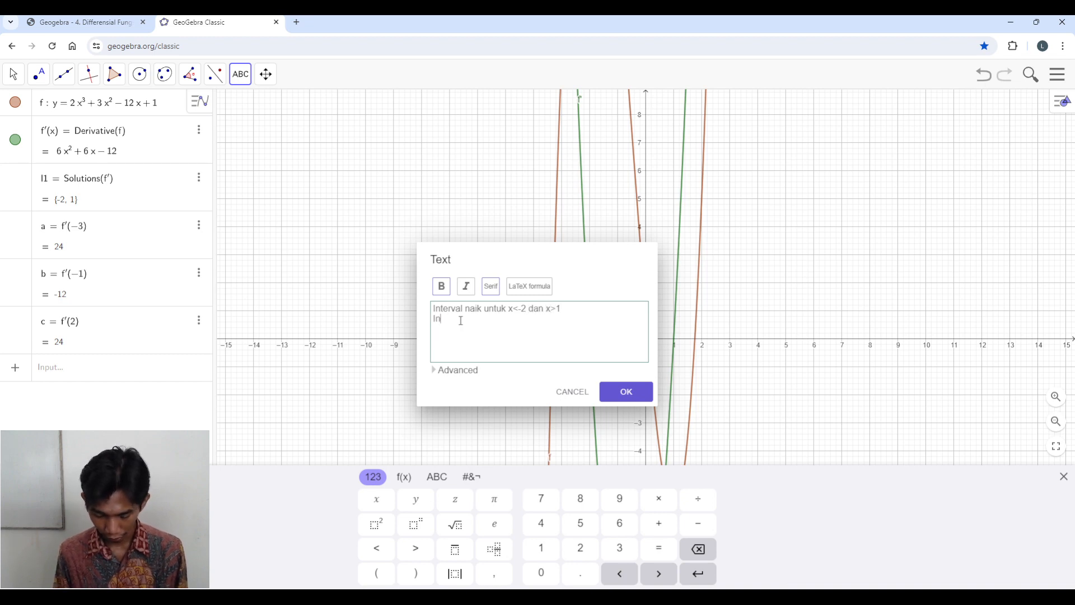
{"action": "type", "text": "terval turun untuk -2<x<1"}
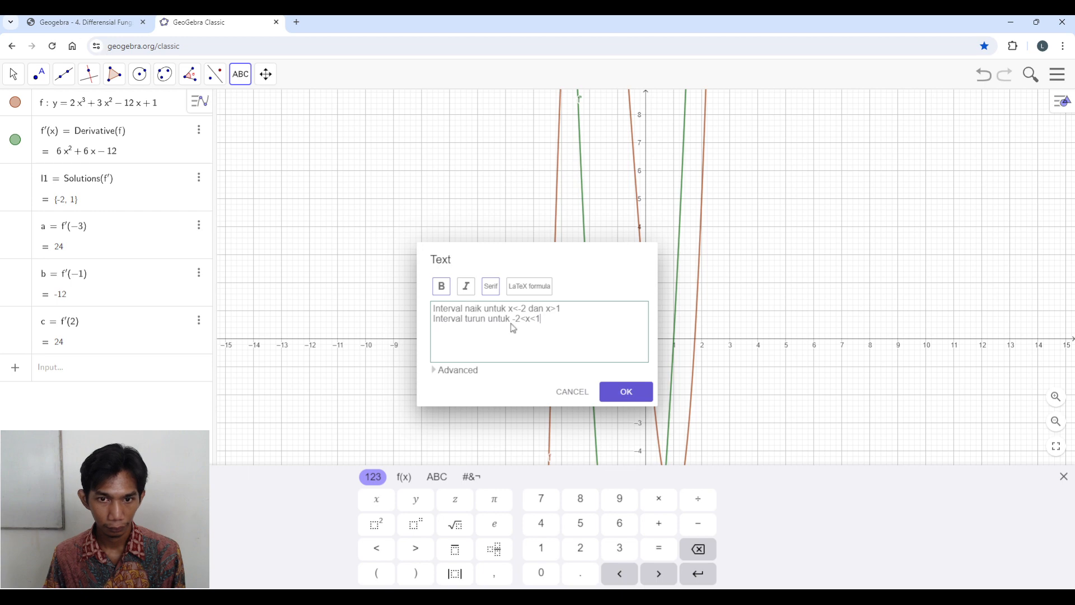
{"action": "left_click", "coordinate": [614, 390]}
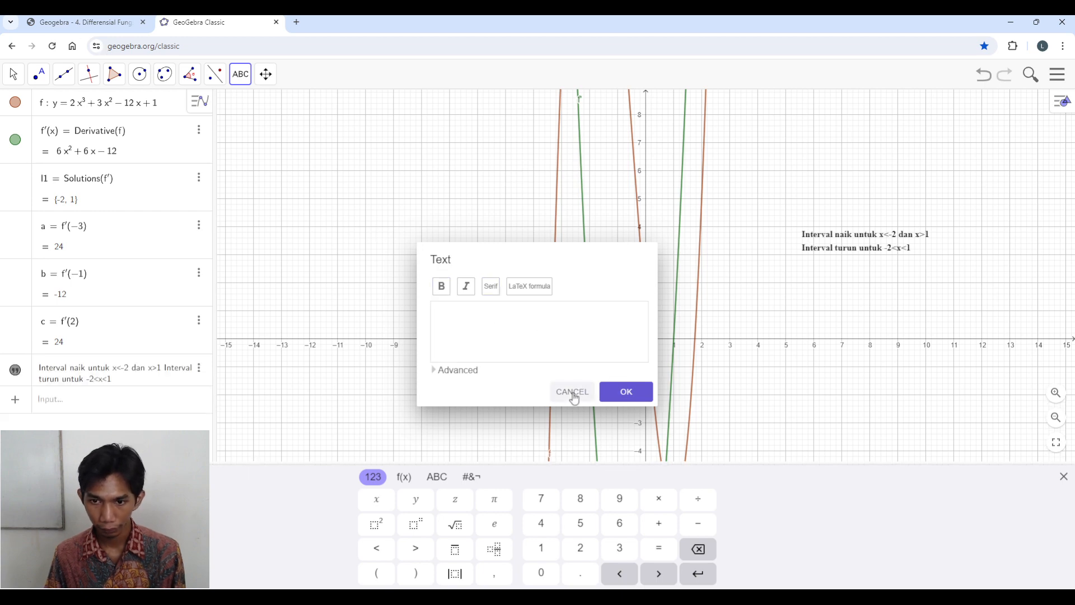
{"action": "left_click", "coordinate": [574, 392]}
- Set the interval text's font size to Large and move it slightly so it sits clear beside the curves
{"action": "left_click", "coordinate": [16, 73]}
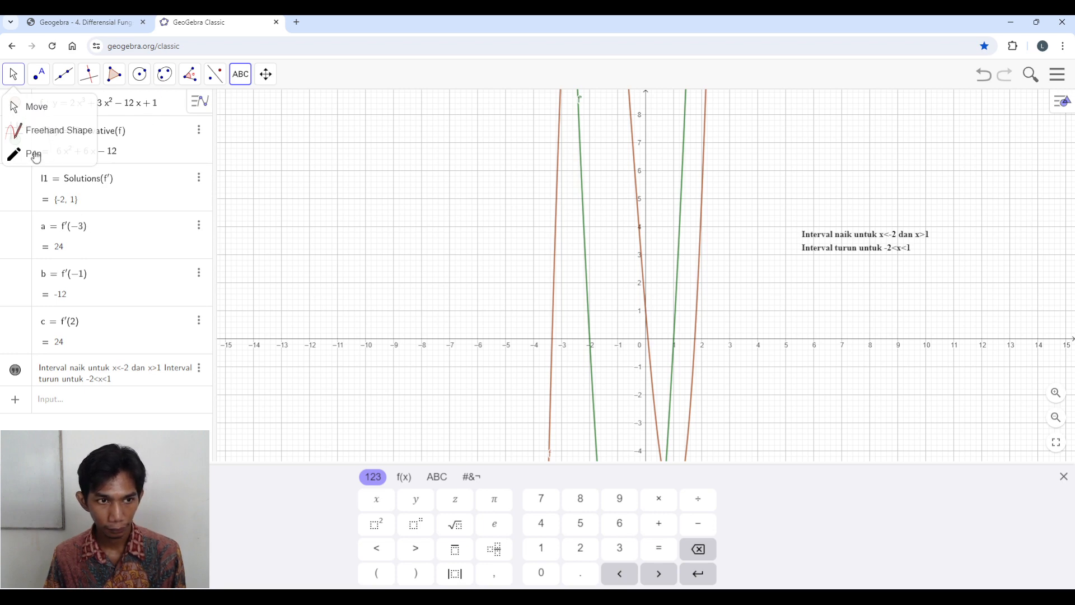
{"action": "left_click", "coordinate": [42, 108]}
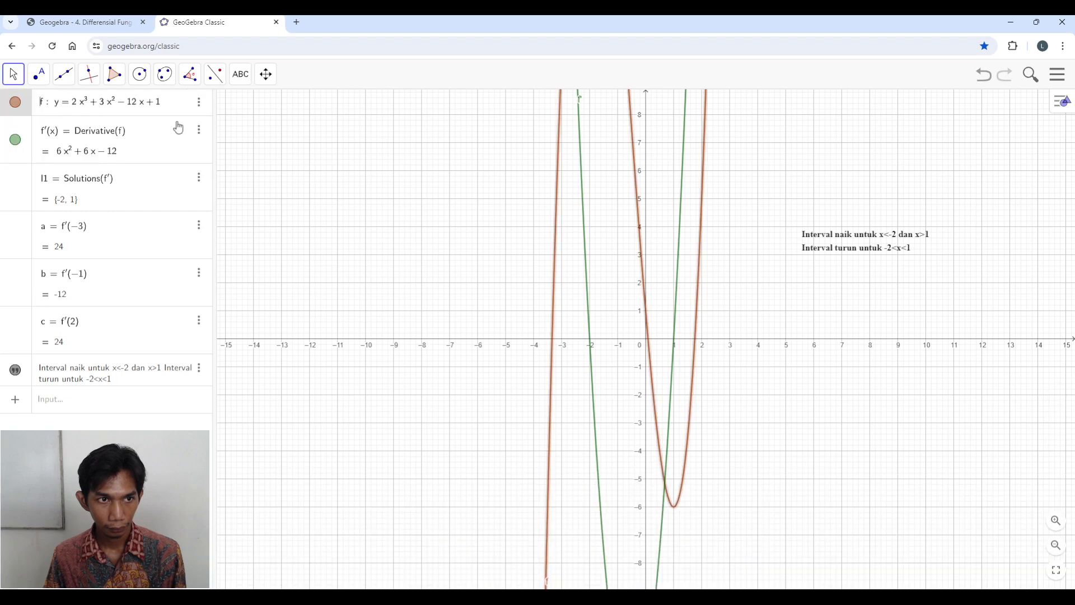
{"action": "left_click", "coordinate": [844, 247]}
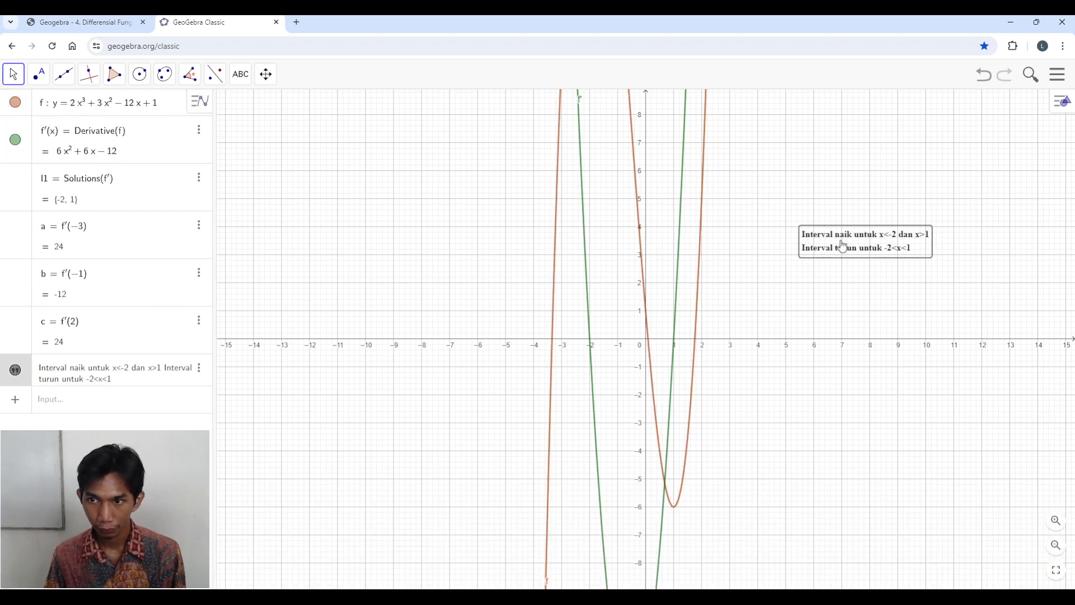
{"action": "left_click", "coordinate": [1062, 101]}
{"action": "left_click", "coordinate": [950, 101]}
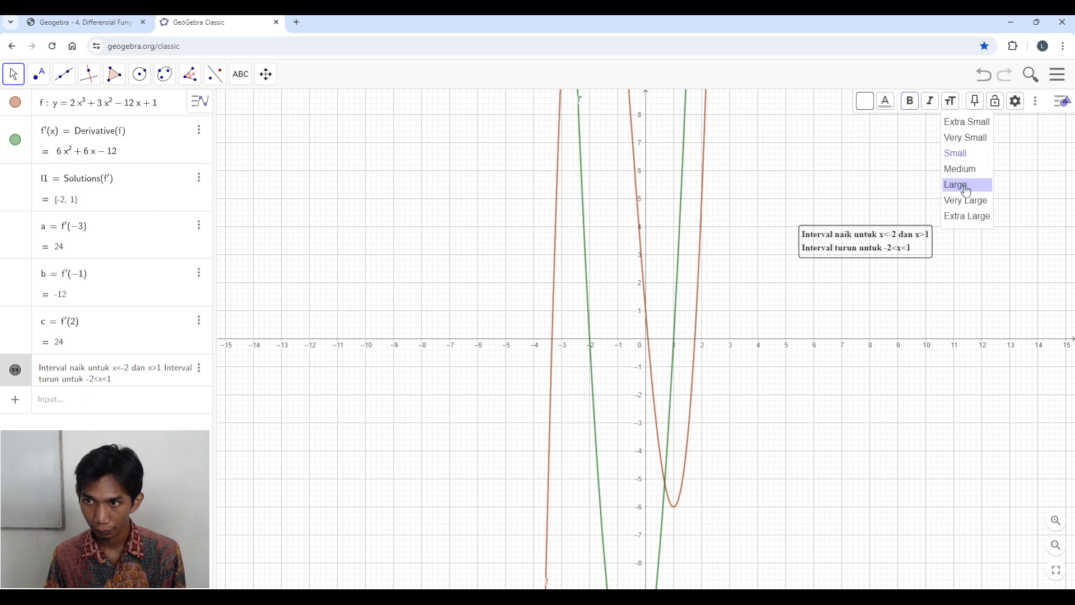
{"action": "left_click", "coordinate": [955, 184]}
{"action": "left_click_drag", "start_coordinate": [918, 258], "coordinate": [882, 265]}
{"action": "left_click", "coordinate": [882, 334]}
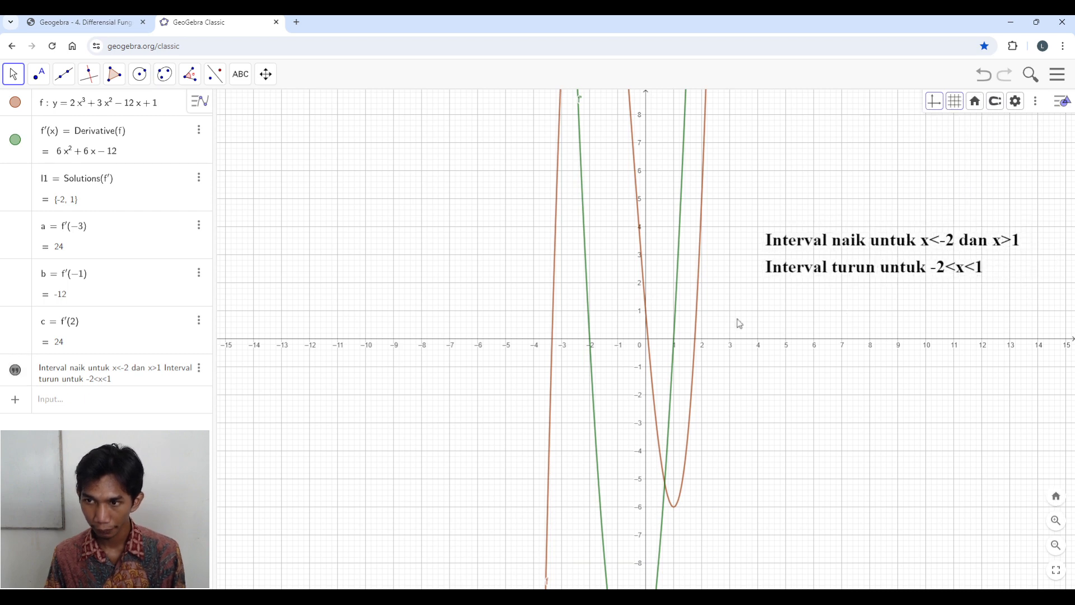
- Remove the bold formatting from the interval text
{"action": "left_click", "coordinate": [915, 267]}
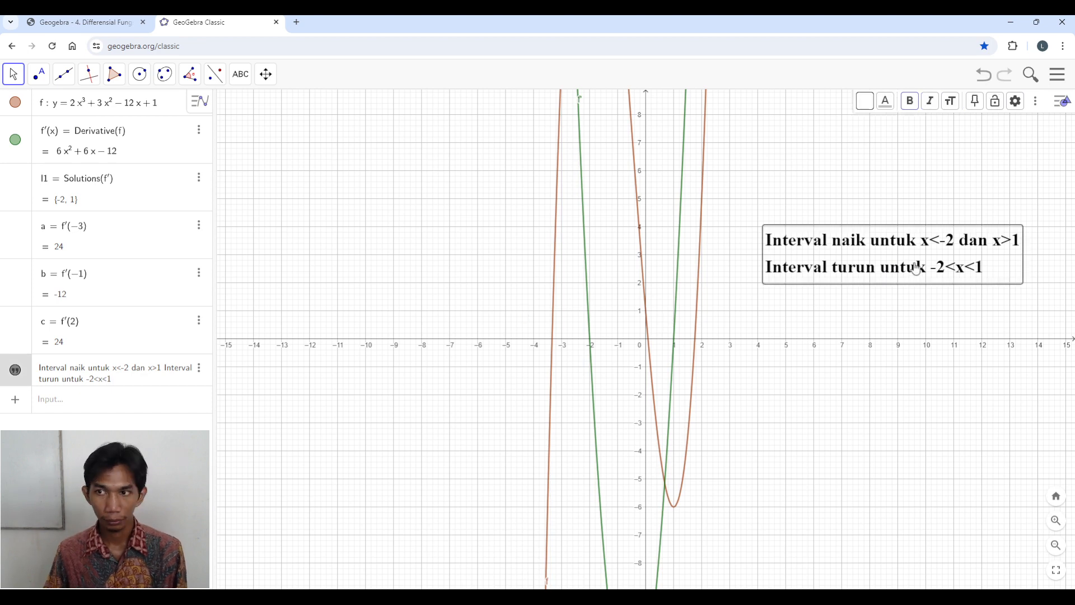
{"action": "left_click", "coordinate": [910, 102]}
{"action": "left_click", "coordinate": [848, 190]}
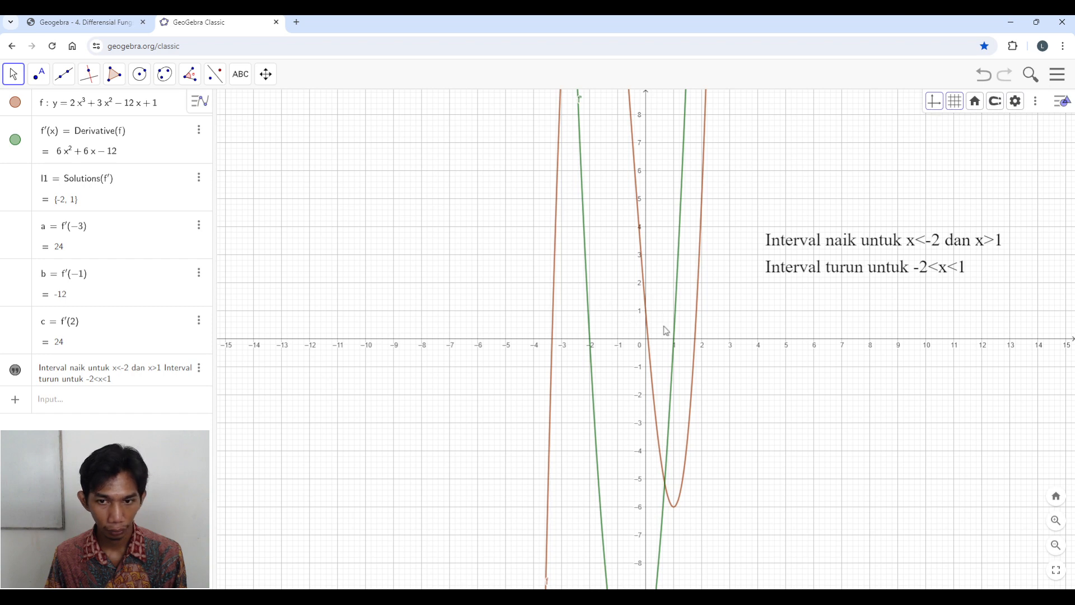
- Check page 8 of the Differential Fungsi PDF, return to GeoGebra and evaluate the function with f(0)
{"action": "left_click", "coordinate": [132, 20]}
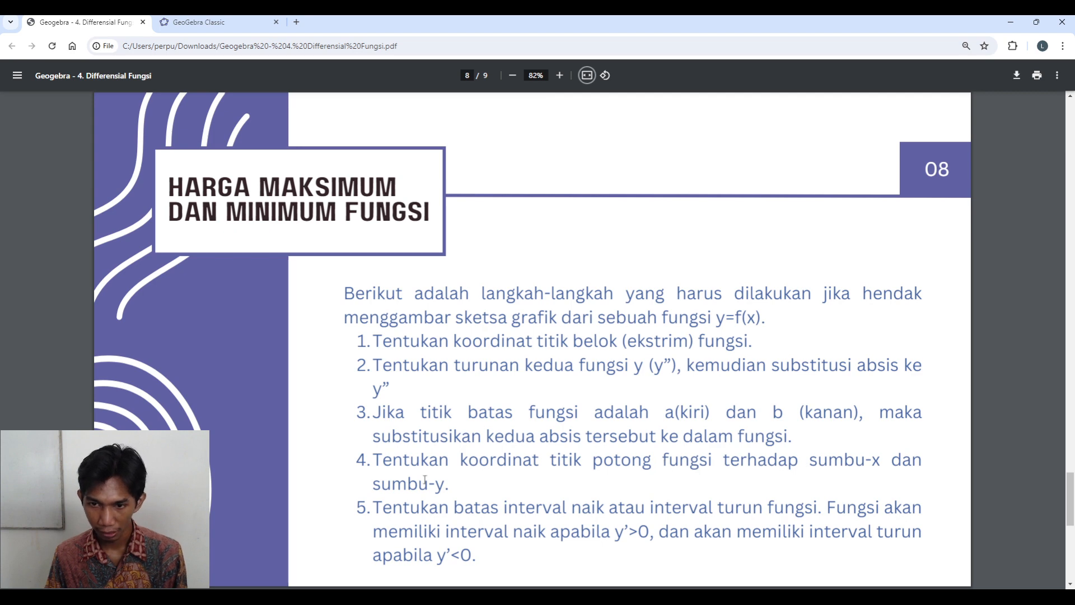
{"action": "left_click", "coordinate": [204, 22]}
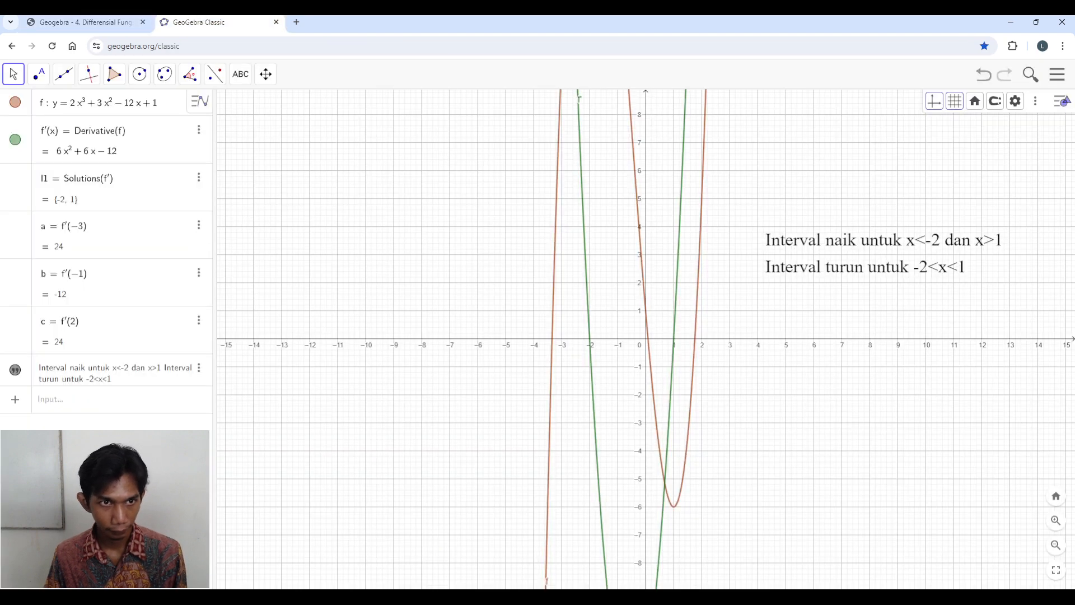
{"action": "left_click", "coordinate": [86, 411]}
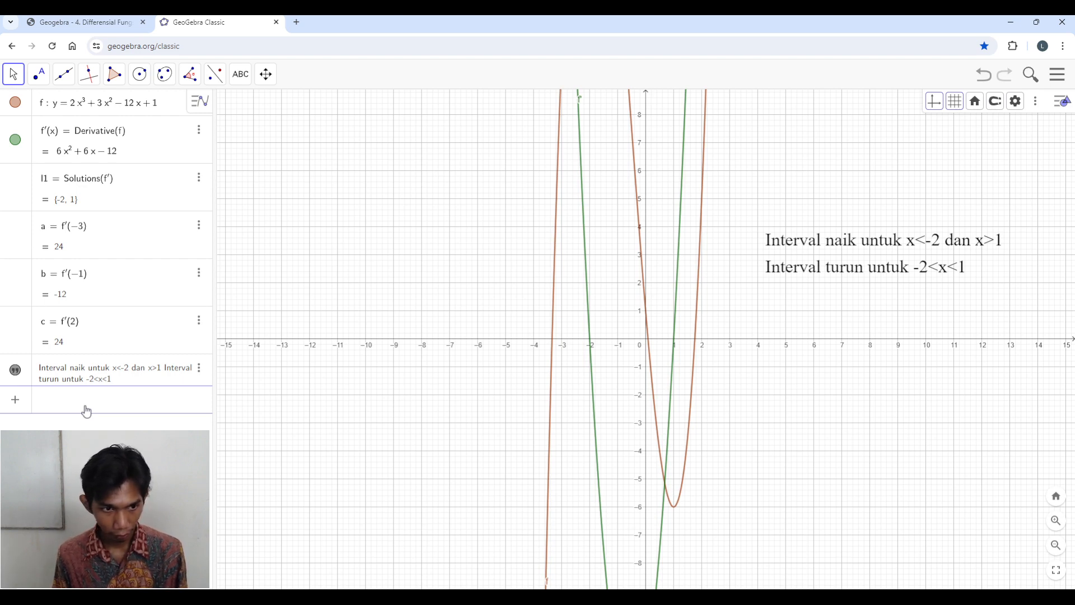
{"action": "type", "text": "f"}
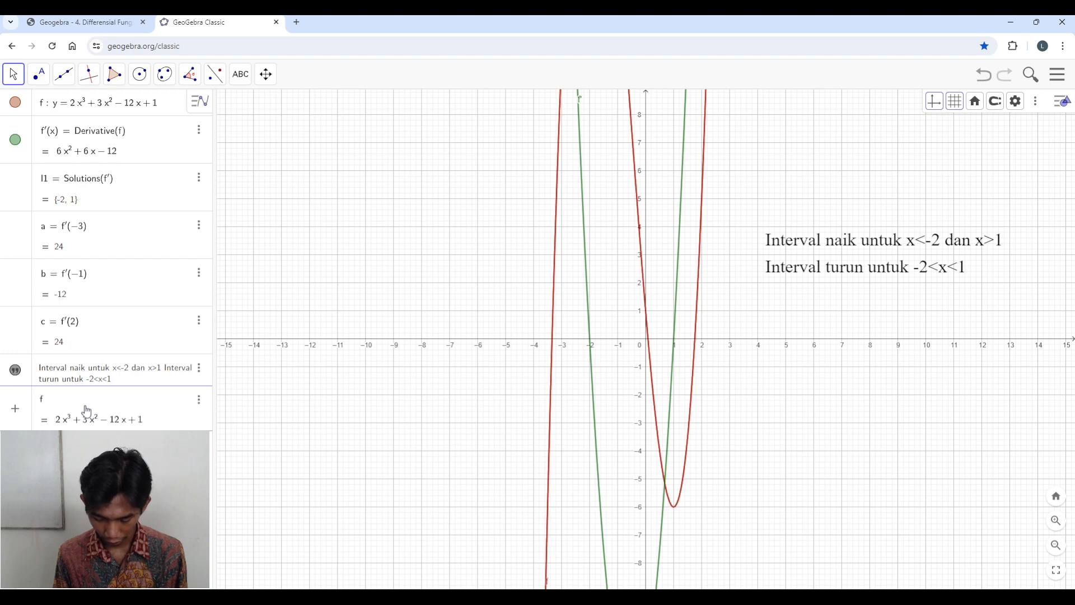
{"action": "type", "text": "("}
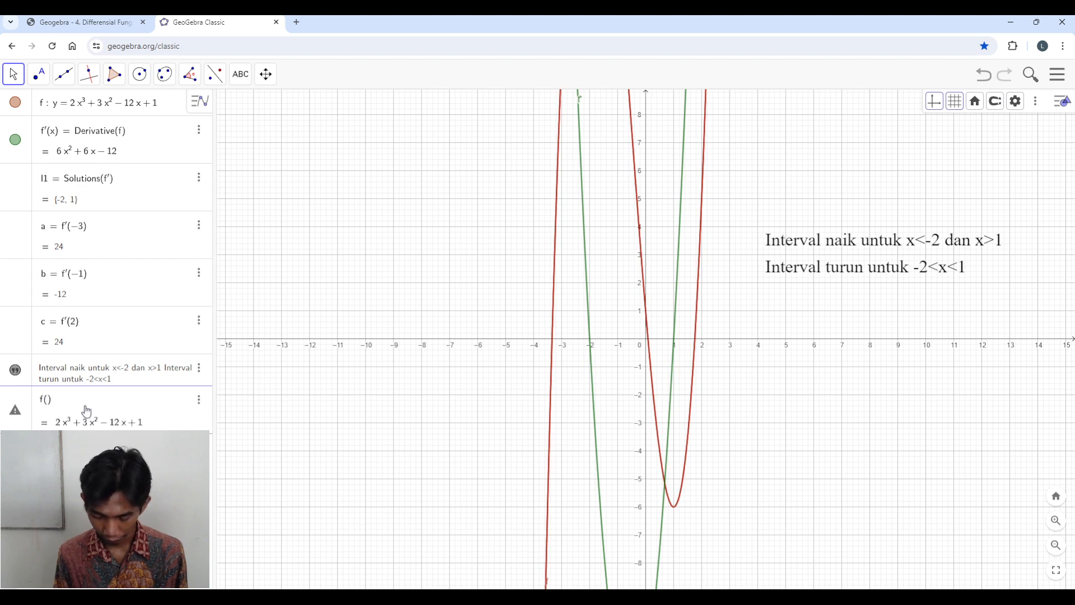
{"action": "type", "text": "0"}
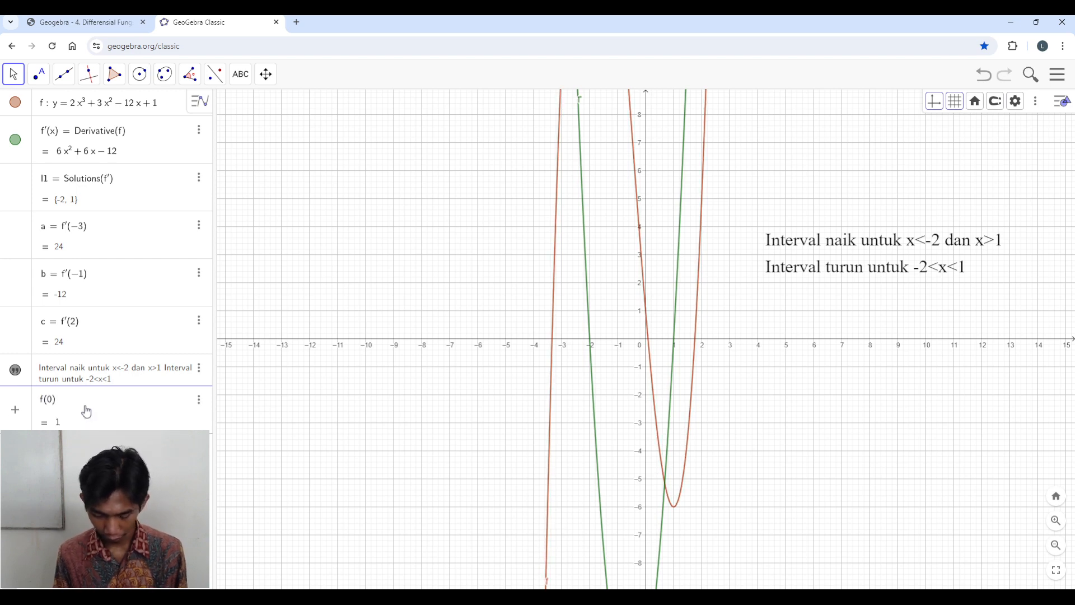
{"action": "key", "text": "Return"}
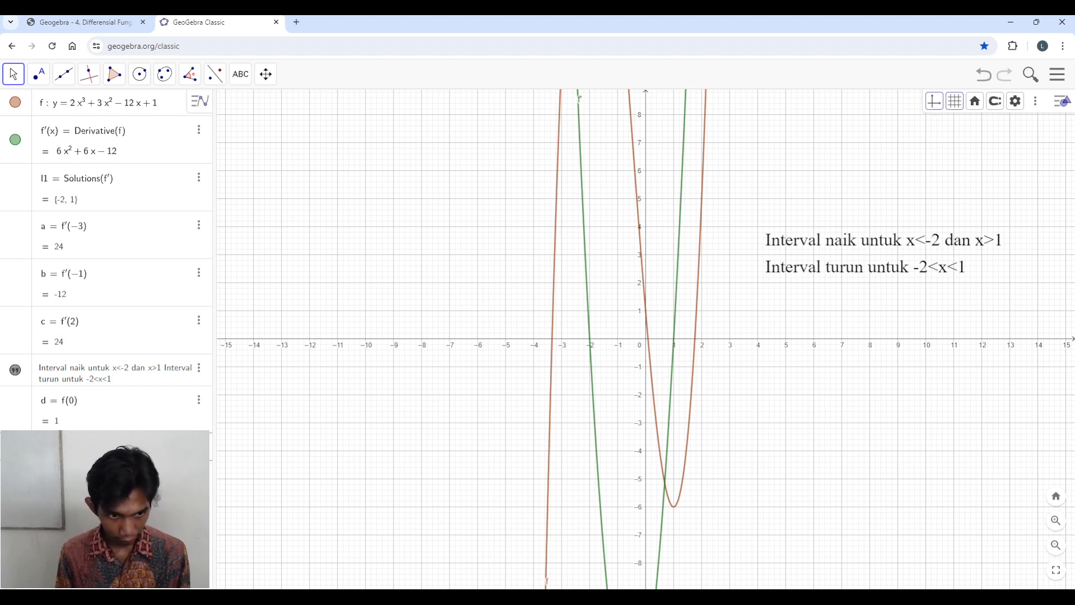
- Plot the function's axis intercepts: the point (0, 1) on the y-axis and its crossing points with the x-axis
{"action": "type", "text": "1"}
{"action": "key", "text": "Return"}
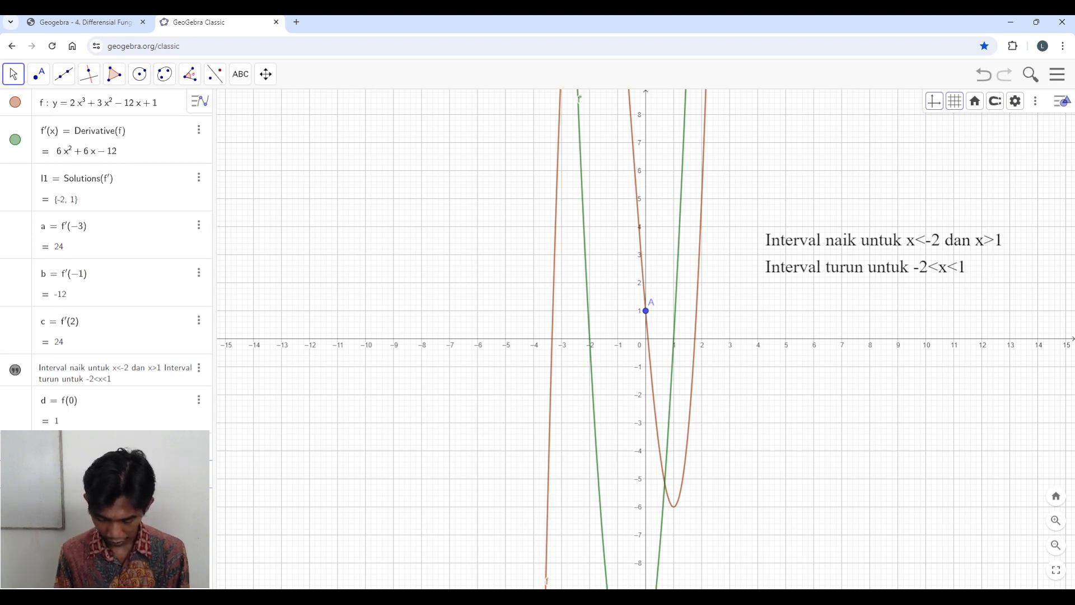
{"action": "type", "text": "sol"}
{"action": "key", "text": "Return"}
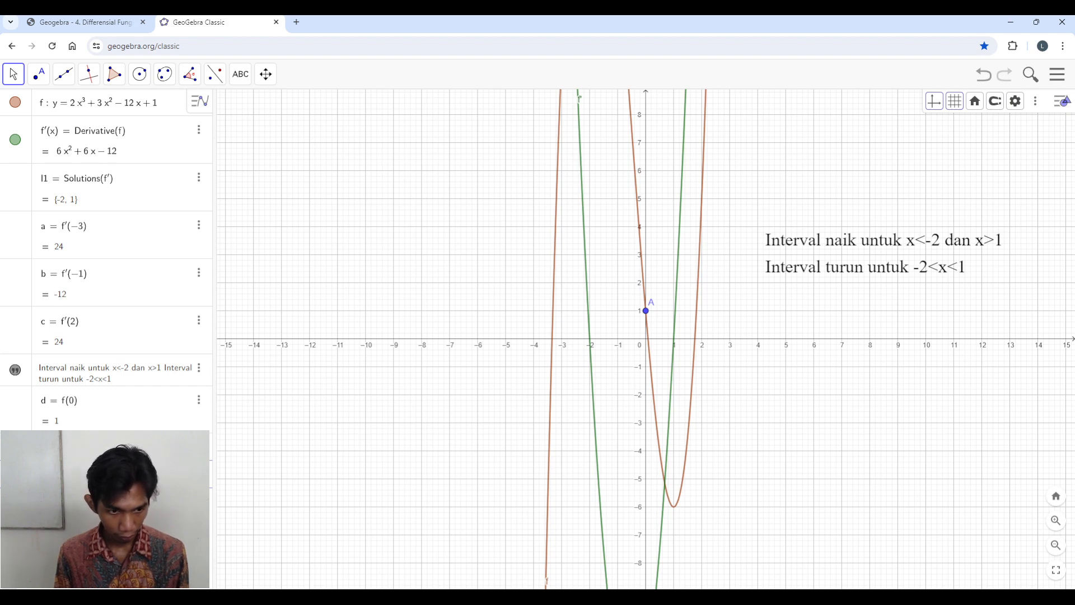
{"action": "type", "text": "sol"}
{"action": "key", "text": "Return"}
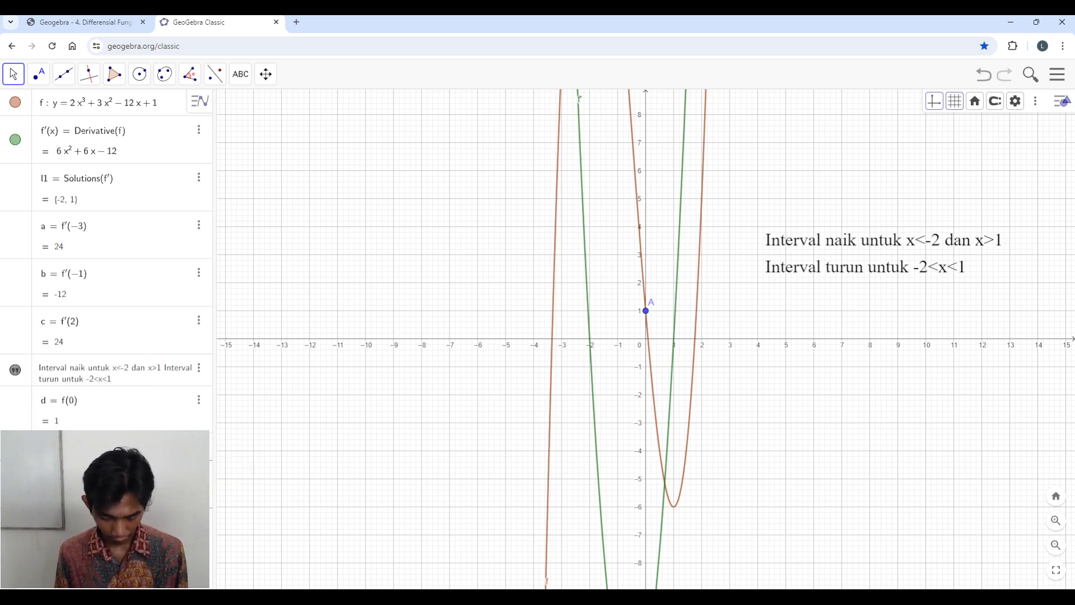
{"action": "key", "text": "Return"}
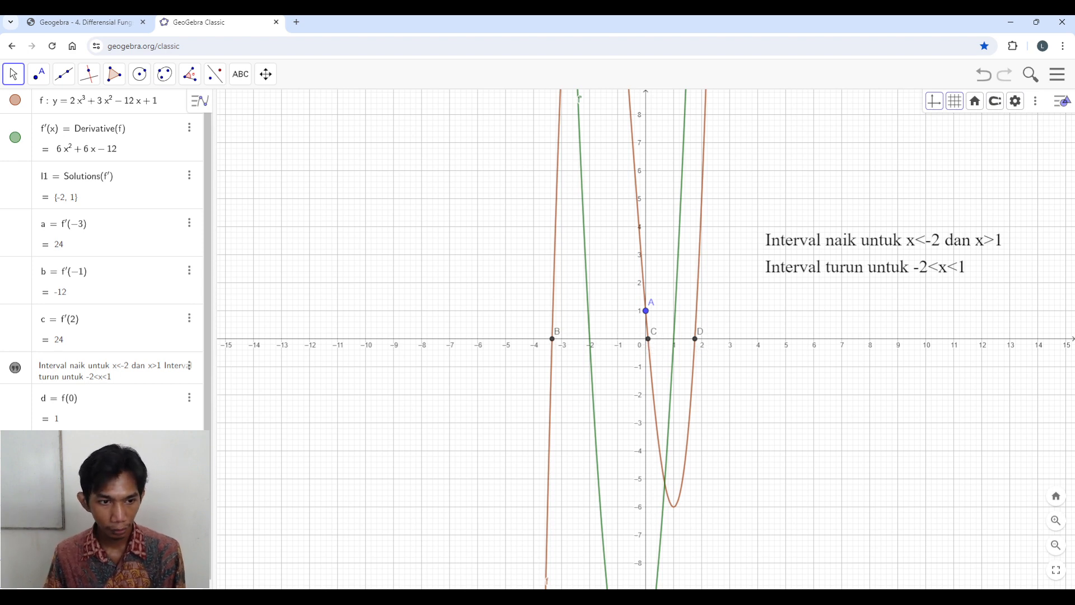
- Hide the graphs of f and its derivative f', keeping the intercept points and interval text displayed
{"action": "left_click", "coordinate": [15, 101]}
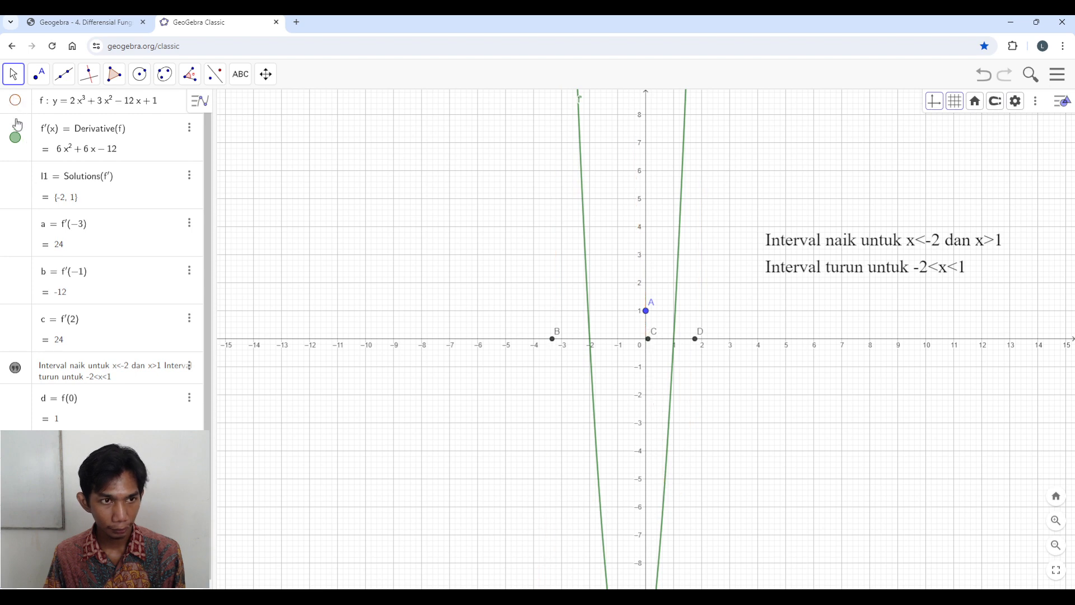
{"action": "left_click", "coordinate": [15, 137]}
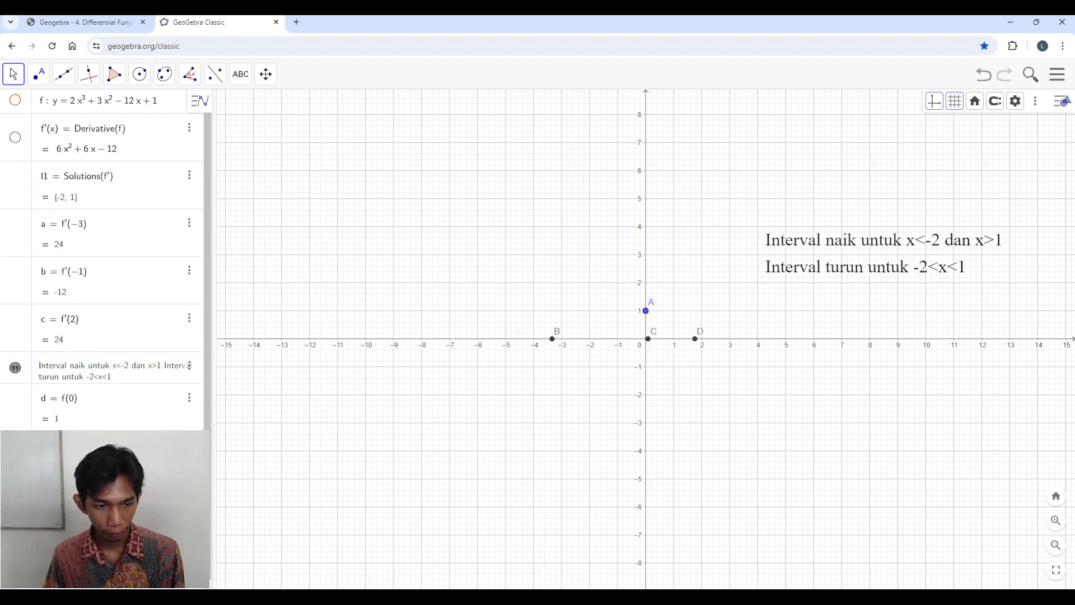
- Review the graph-sketching steps on page 8 of the Differential Fungsi PDF and return to the GeoGebra entries
{"action": "left_click", "coordinate": [84, 22]}
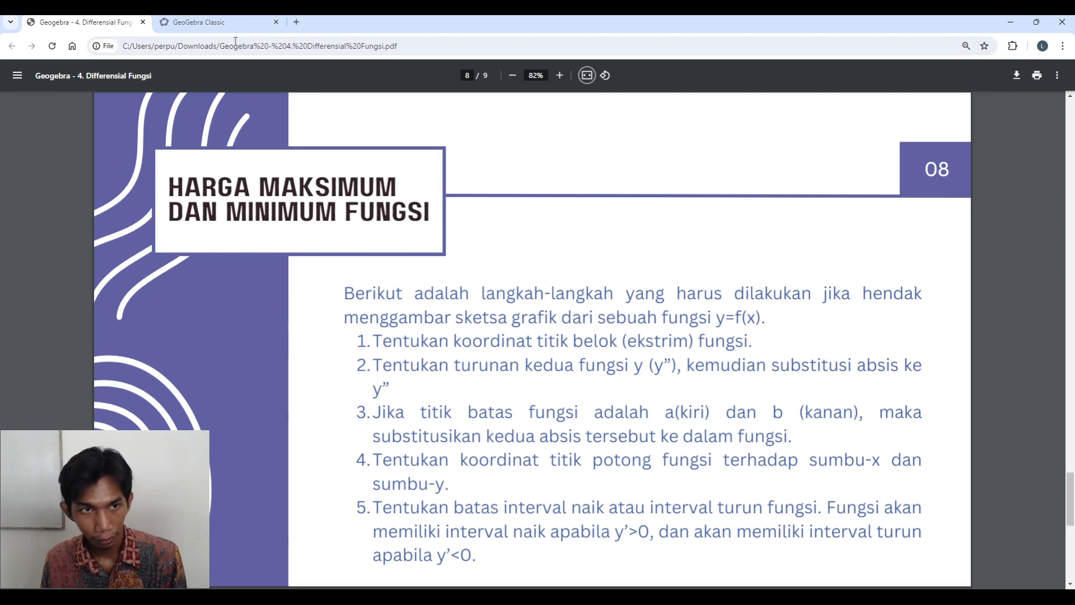
{"action": "left_click", "coordinate": [199, 22]}
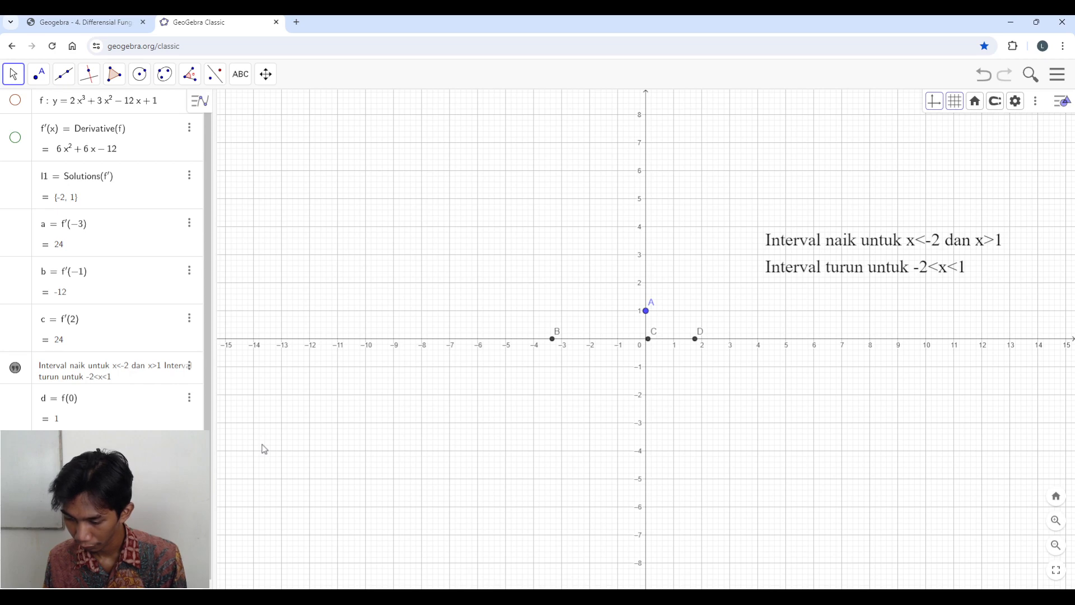
{"action": "left_click", "coordinate": [89, 22]}
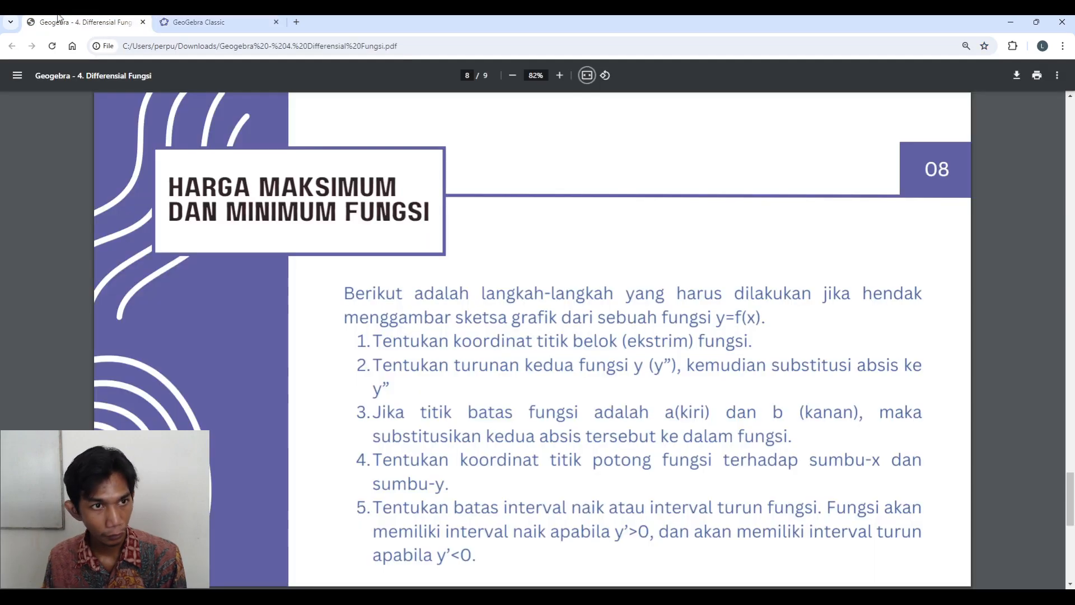
{"action": "left_click", "coordinate": [199, 23]}
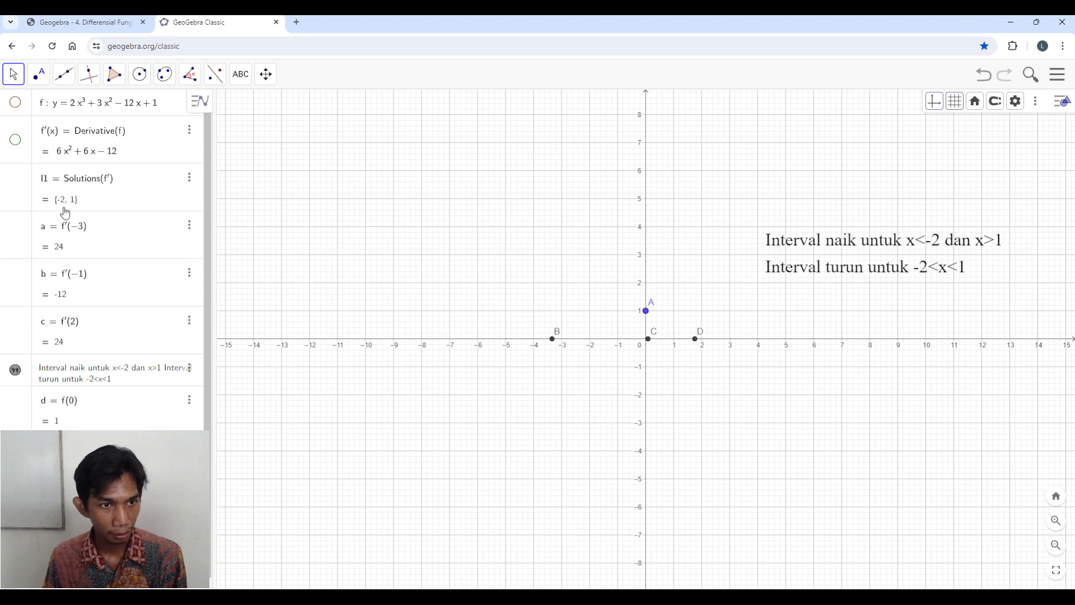
{"action": "scroll", "coordinate": [74, 376], "scroll_direction": "down", "scroll_amount": 1}
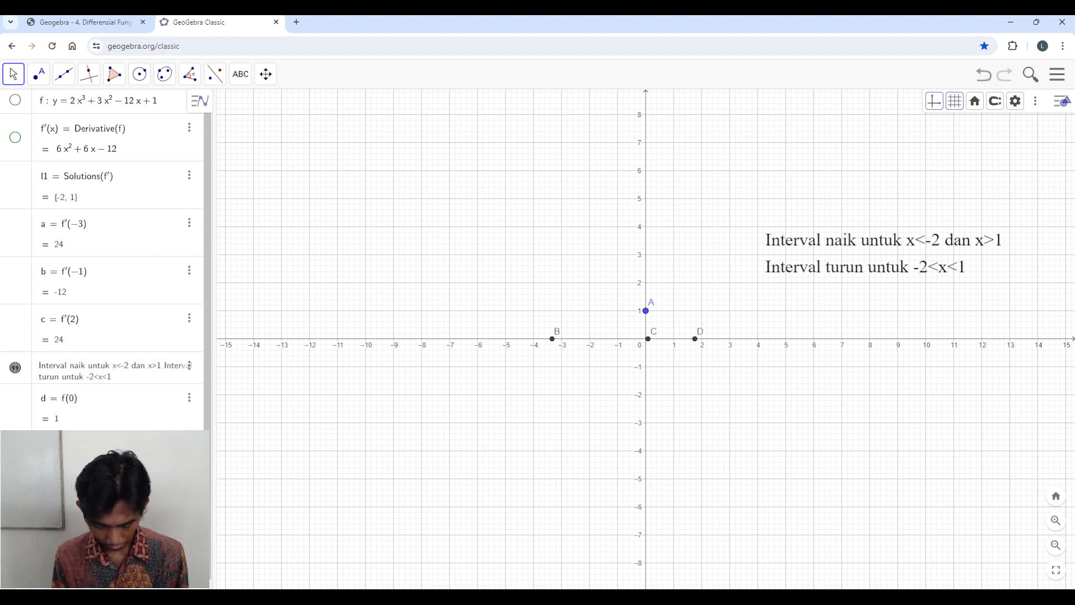
- Evaluate the function at the critical value with f(-2) and plot the stationary point (-2, 21)
{"action": "type", "text": "f'("}
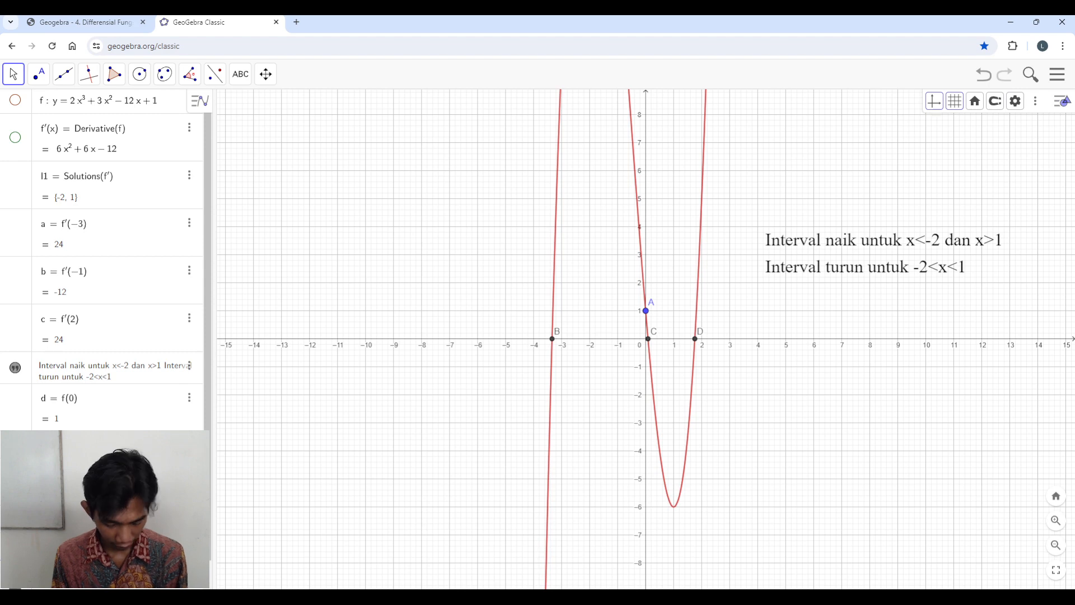
{"action": "type", "text": "2"}
{"action": "key", "text": "Return"}
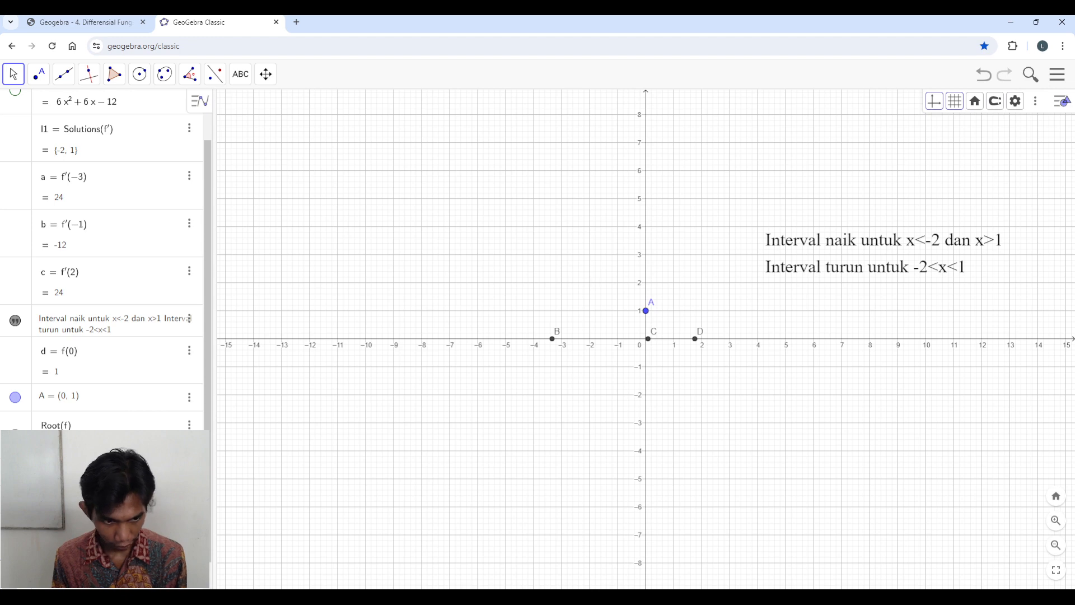
{"action": "scroll", "coordinate": [101, 257], "scroll_direction": "down", "scroll_amount": 1}
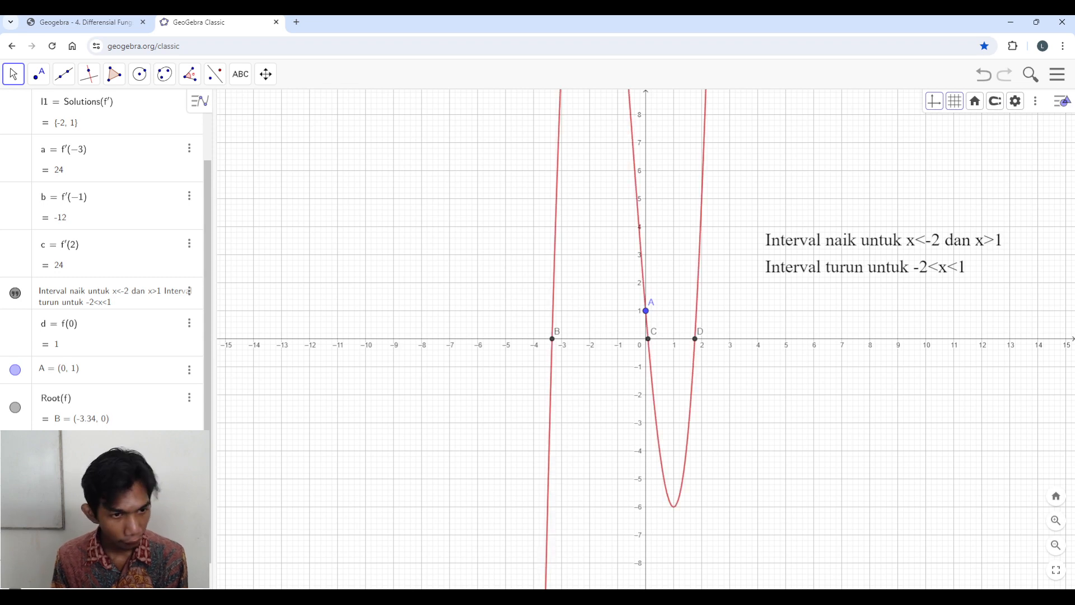
- Evaluate the function at the other critical value with f(1) and plot the stationary point (1, -6)
{"action": "scroll", "coordinate": [58, 280], "scroll_direction": "up", "scroll_amount": 3}
{"action": "scroll", "coordinate": [62, 314], "scroll_direction": "down", "scroll_amount": 4}
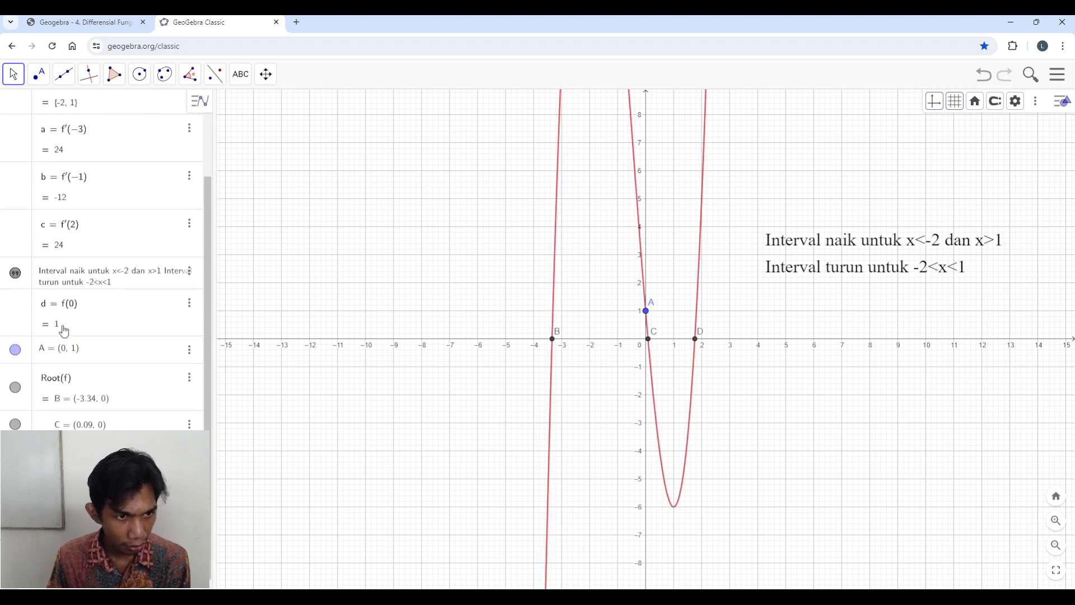
{"action": "scroll", "coordinate": [63, 331], "scroll_direction": "down", "scroll_amount": 1}
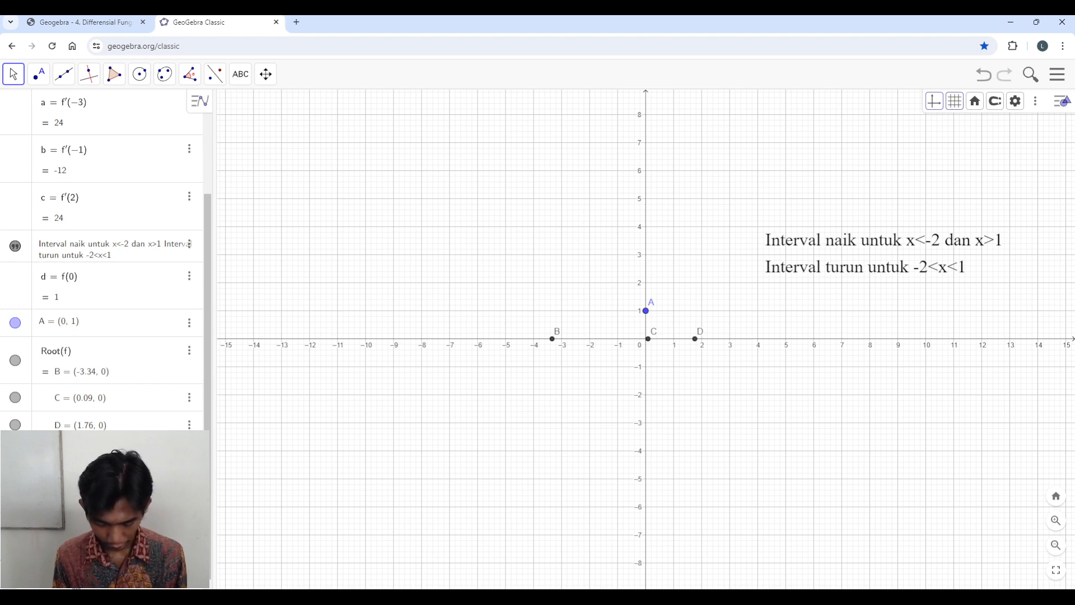
{"action": "type", "text": "6"}
{"action": "key", "text": "Return"}
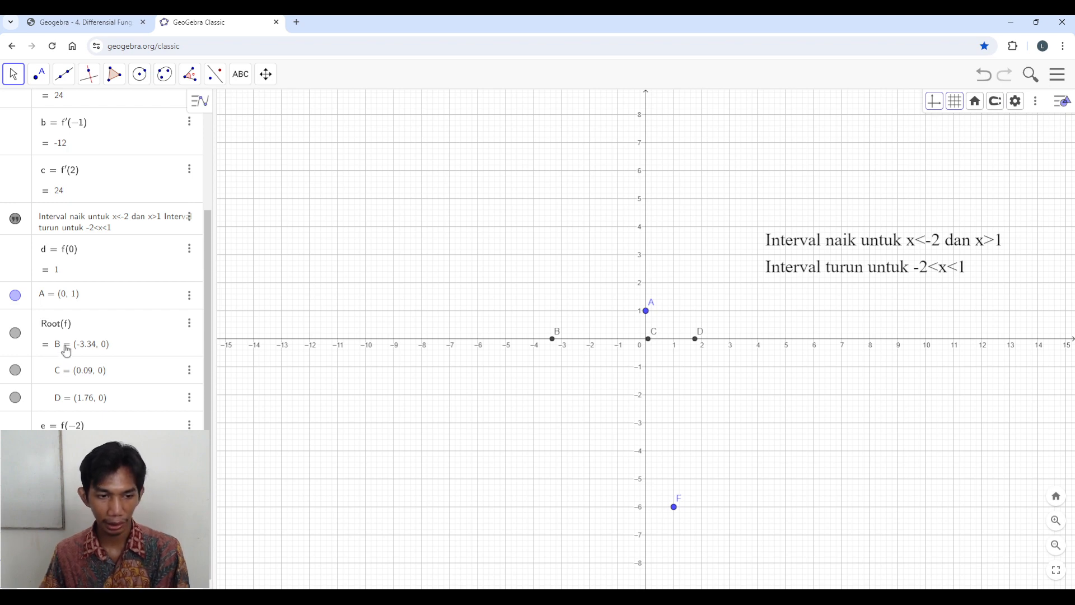
- Move the increasing and decreasing interval text away from the plotted points, starting at about x = 10 above the x-axis
{"action": "scroll", "coordinate": [66, 350], "scroll_direction": "up", "scroll_amount": 3}
{"action": "scroll", "coordinate": [133, 297], "scroll_direction": "down", "scroll_amount": 3}
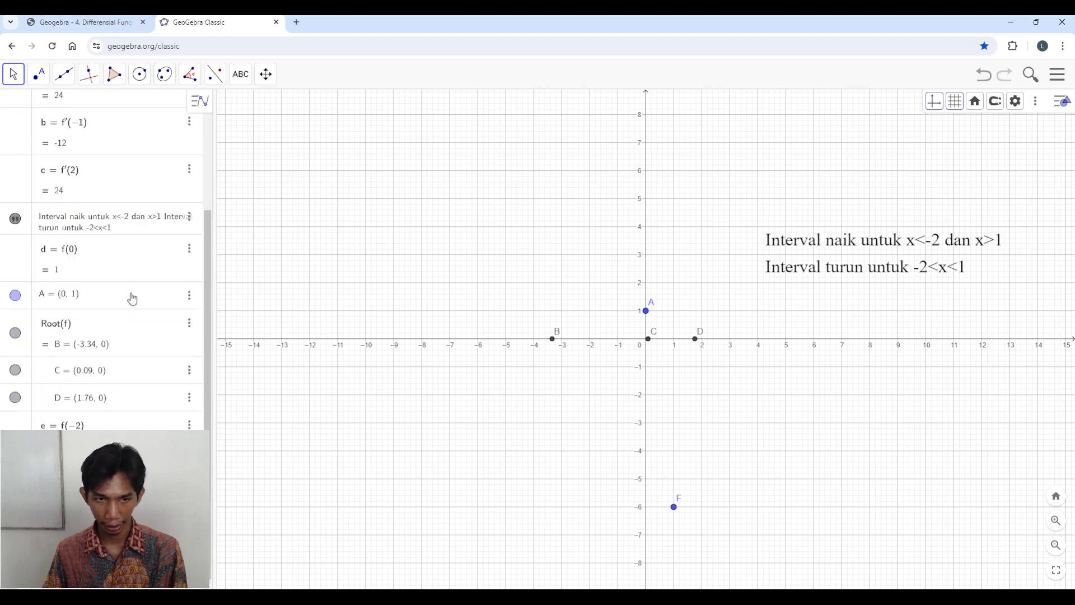
{"action": "scroll", "coordinate": [709, 331], "scroll_direction": "down", "scroll_amount": 5}
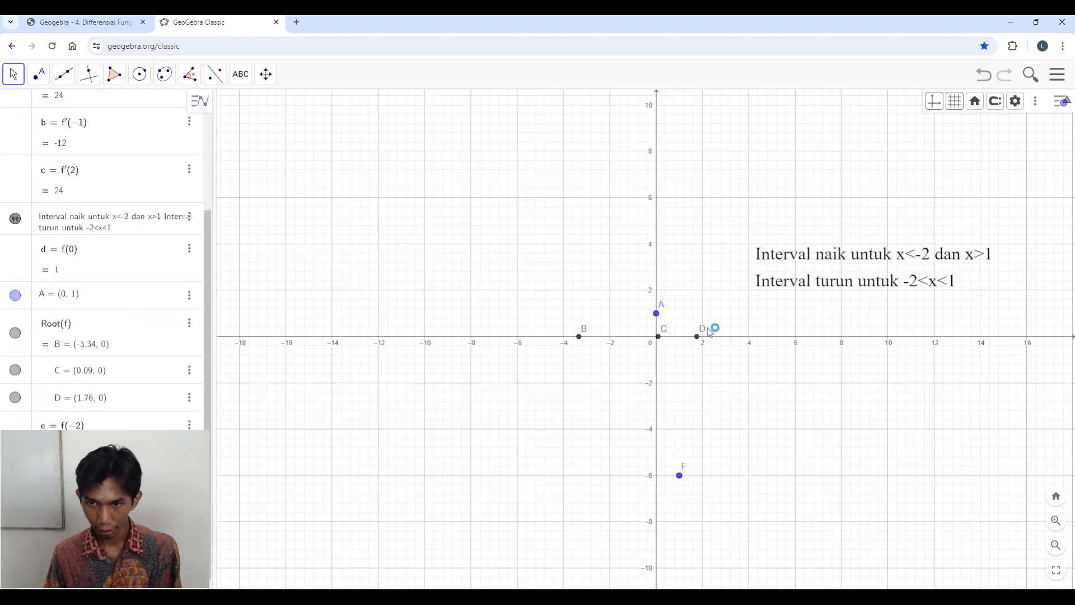
{"action": "scroll", "coordinate": [708, 335], "scroll_direction": "down", "scroll_amount": 2}
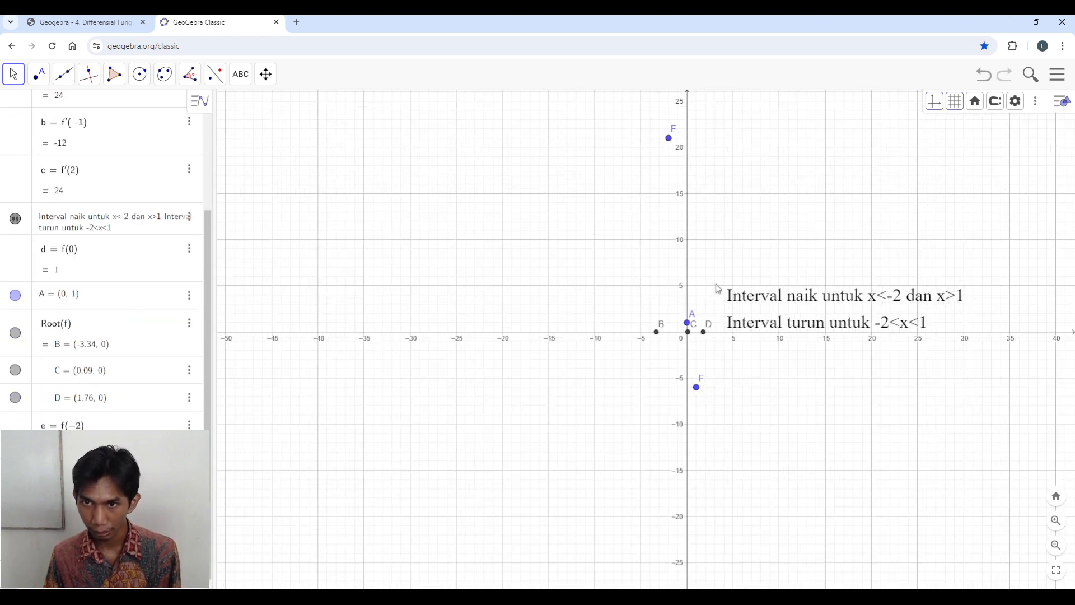
{"action": "left_click_drag", "start_coordinate": [733, 248], "coordinate": [680, 266]}
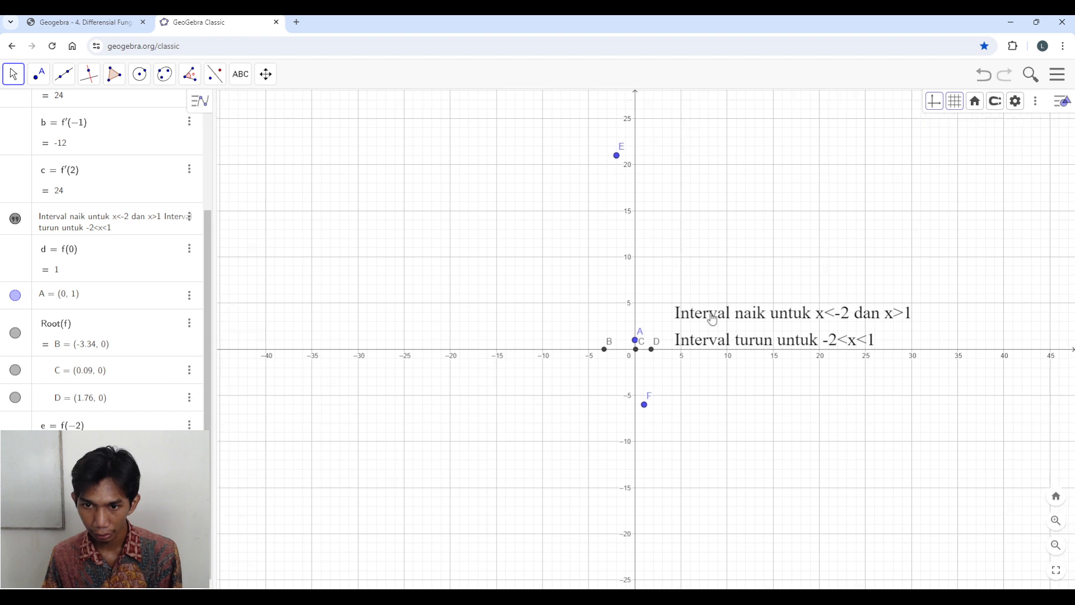
{"action": "left_click_drag", "start_coordinate": [712, 319], "coordinate": [765, 277]}
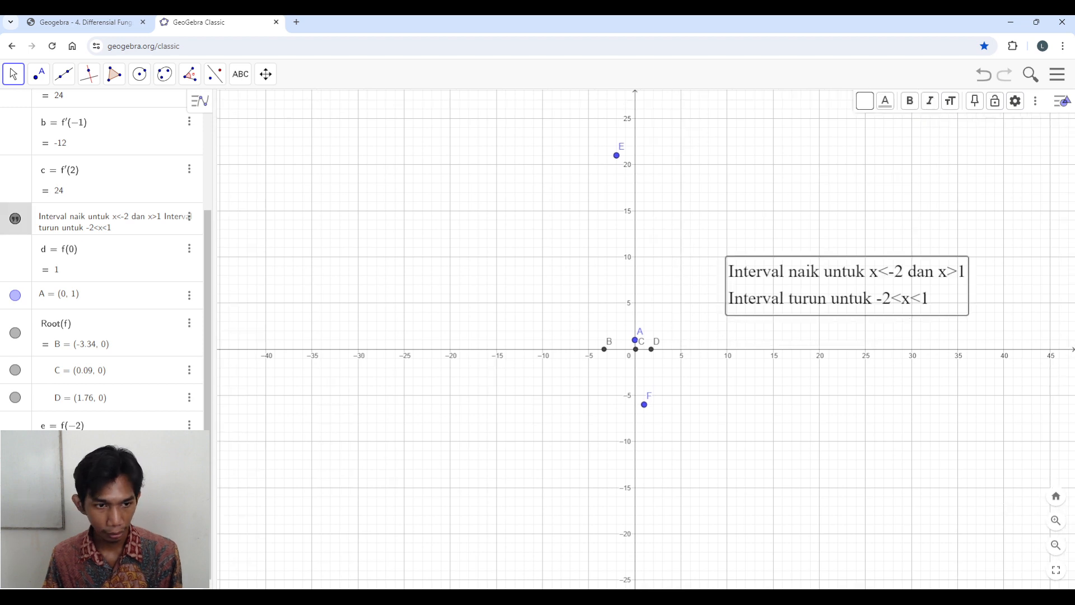
{"action": "key", "text": "Escape"}
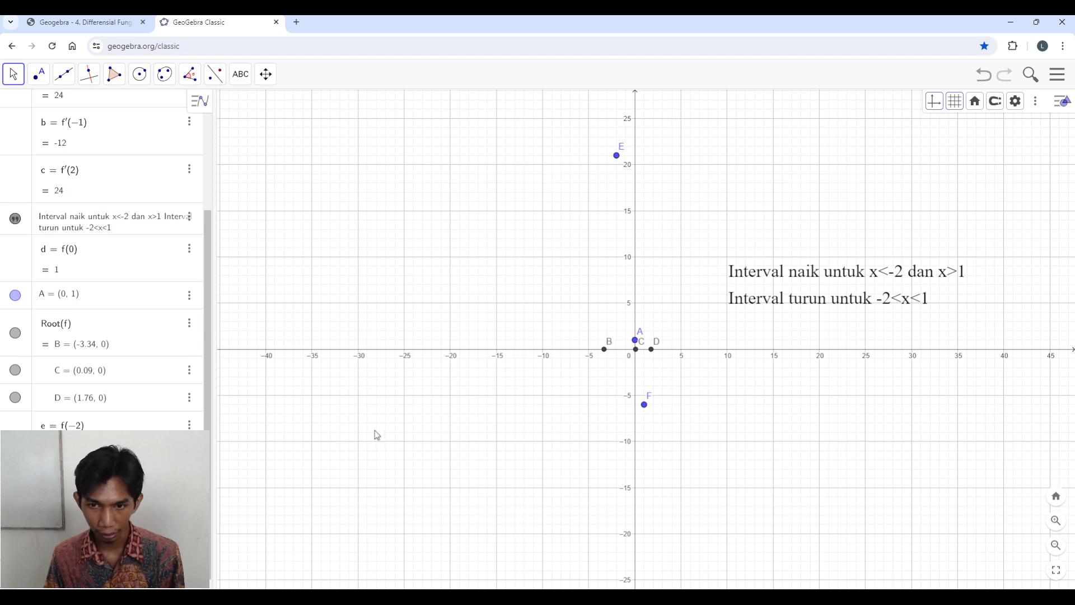
- Add a text object reading "-4≤x≤4" below the x-axis, under the interval text
{"action": "scroll", "coordinate": [603, 374], "scroll_direction": "up", "scroll_amount": 4}
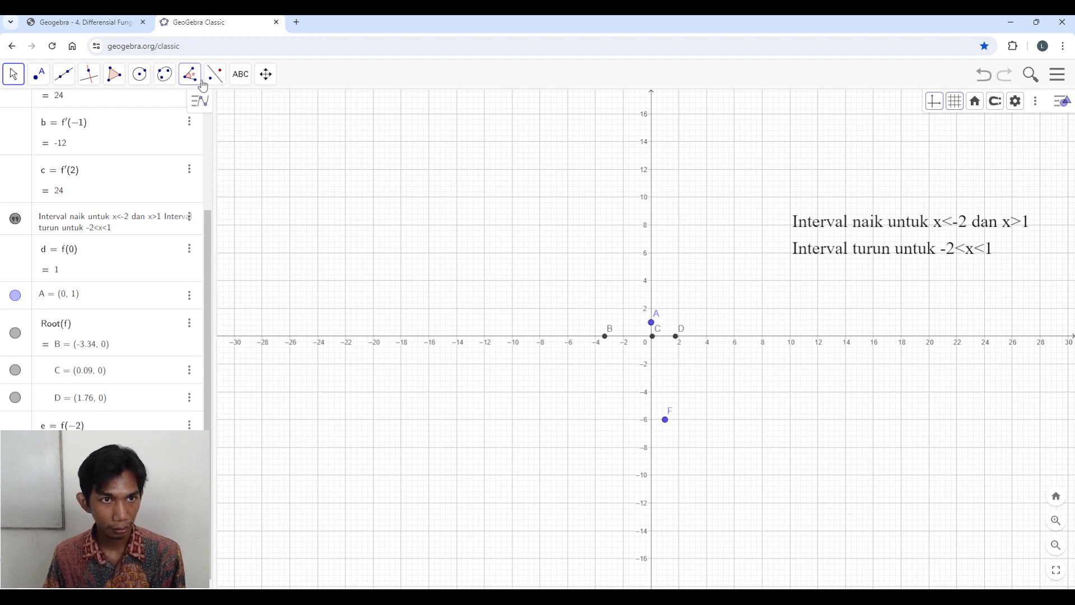
{"action": "left_click", "coordinate": [239, 76]}
{"action": "left_click", "coordinate": [240, 78]}
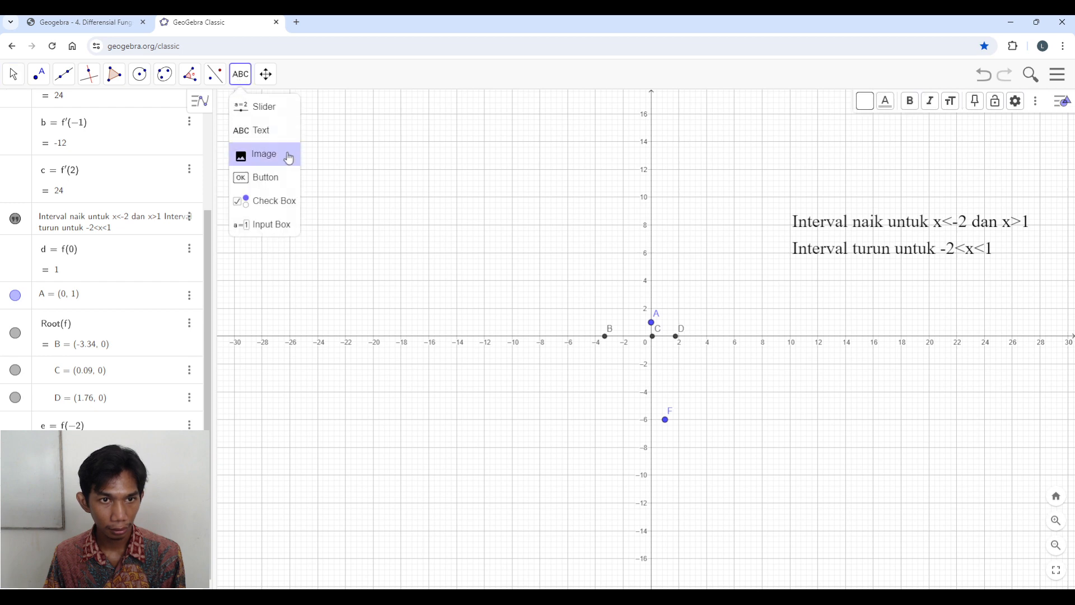
{"action": "left_click", "coordinate": [283, 132]}
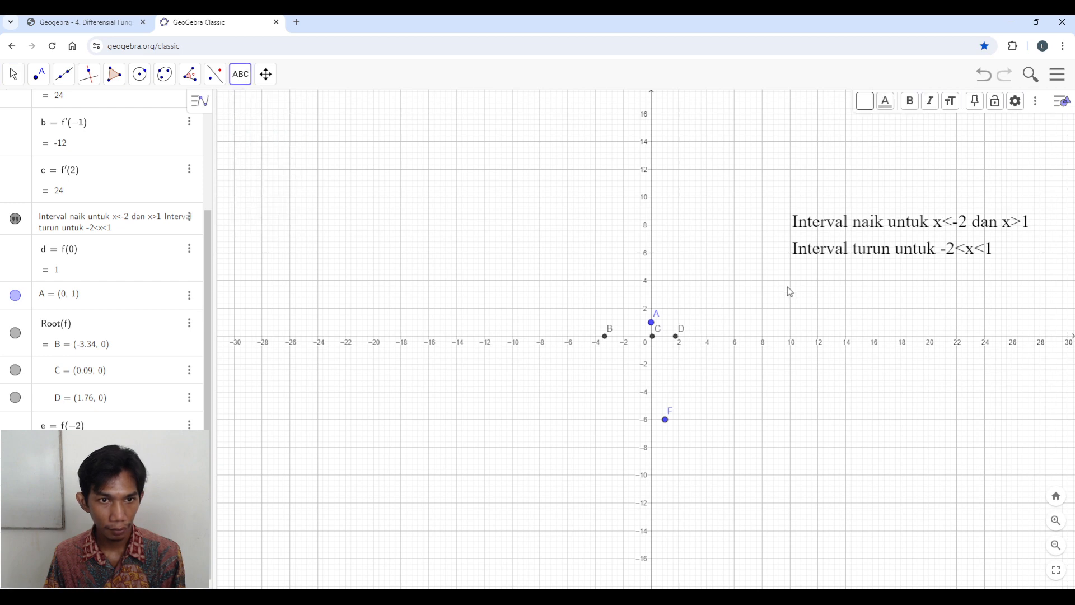
{"action": "left_click", "coordinate": [865, 396]}
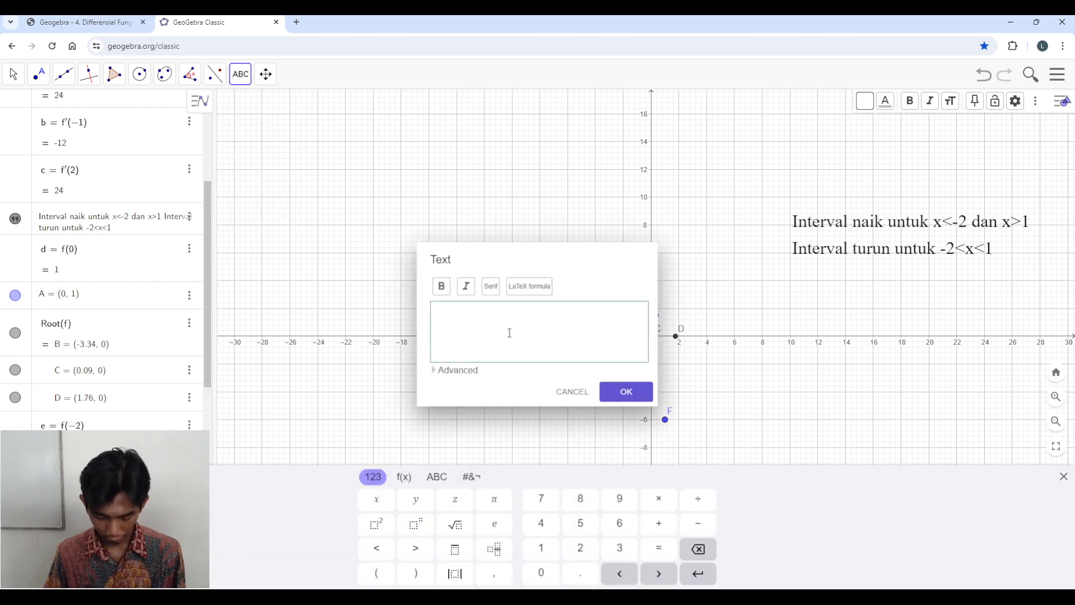
{"action": "type", "text": "-4"}
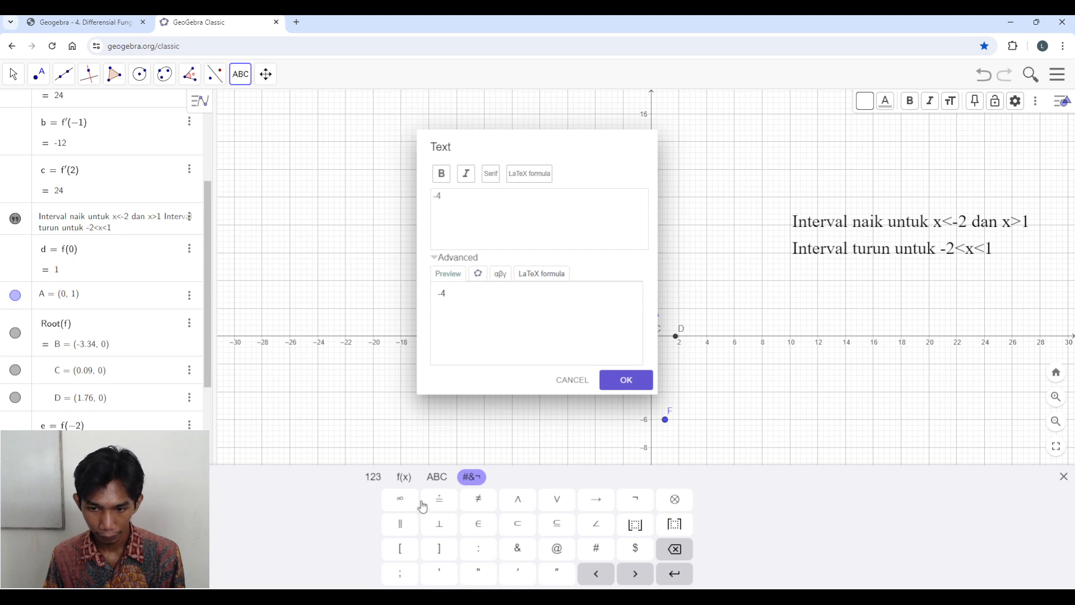
{"action": "left_click", "coordinate": [403, 477]}
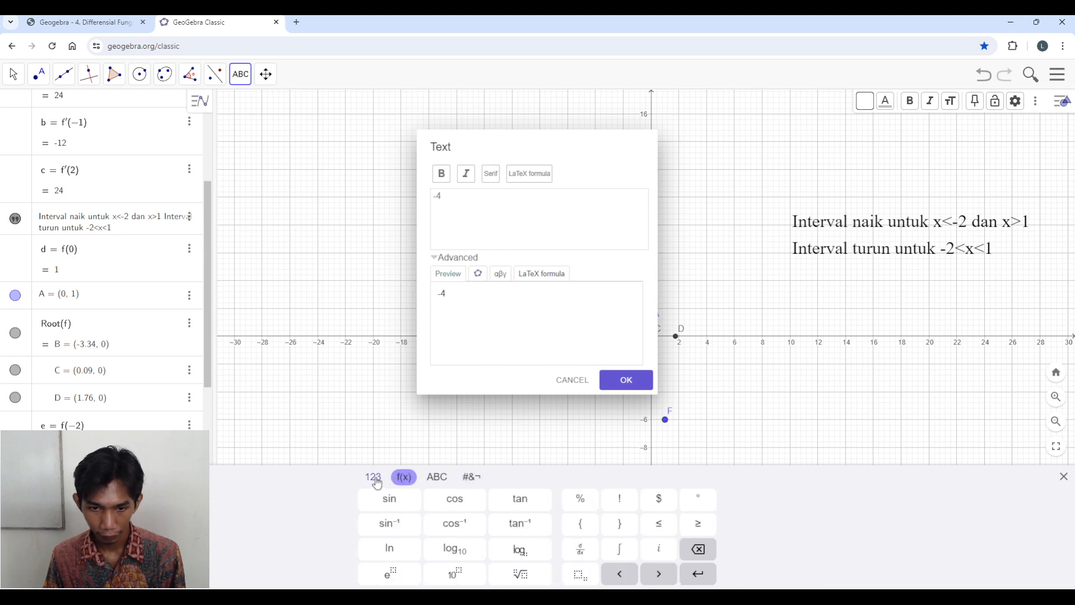
{"action": "left_click", "coordinate": [658, 525]}
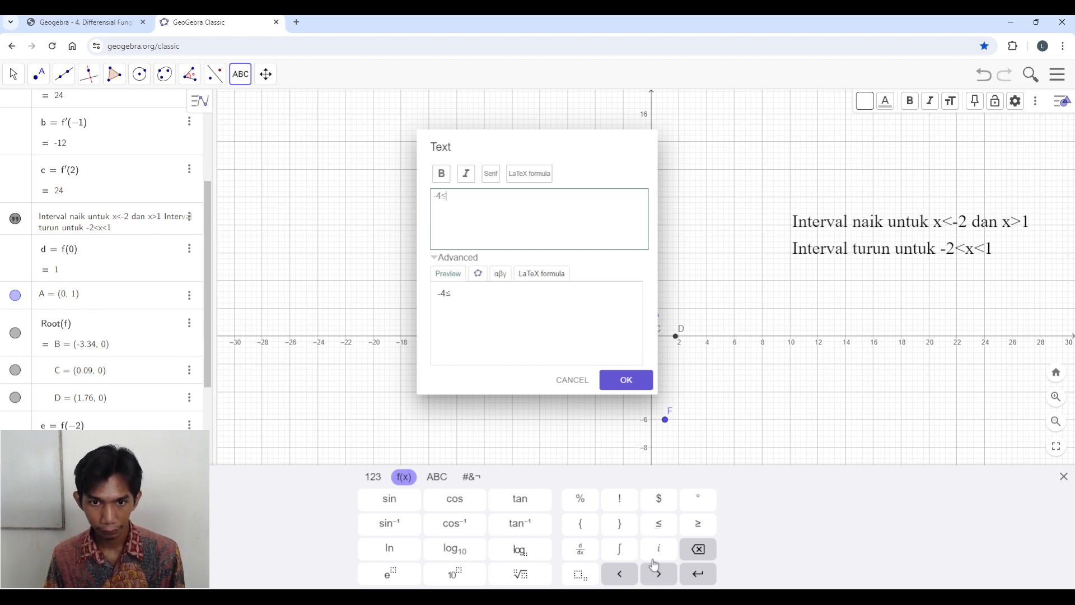
{"action": "type", "text": "x"}
{"action": "left_click", "coordinate": [658, 524]}
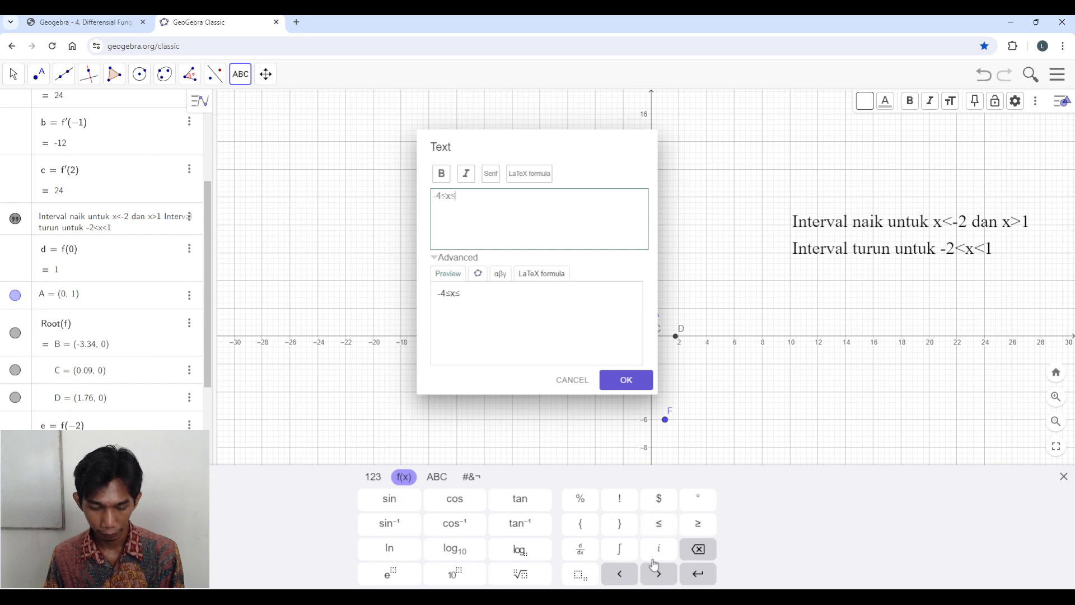
{"action": "type", "text": "4"}
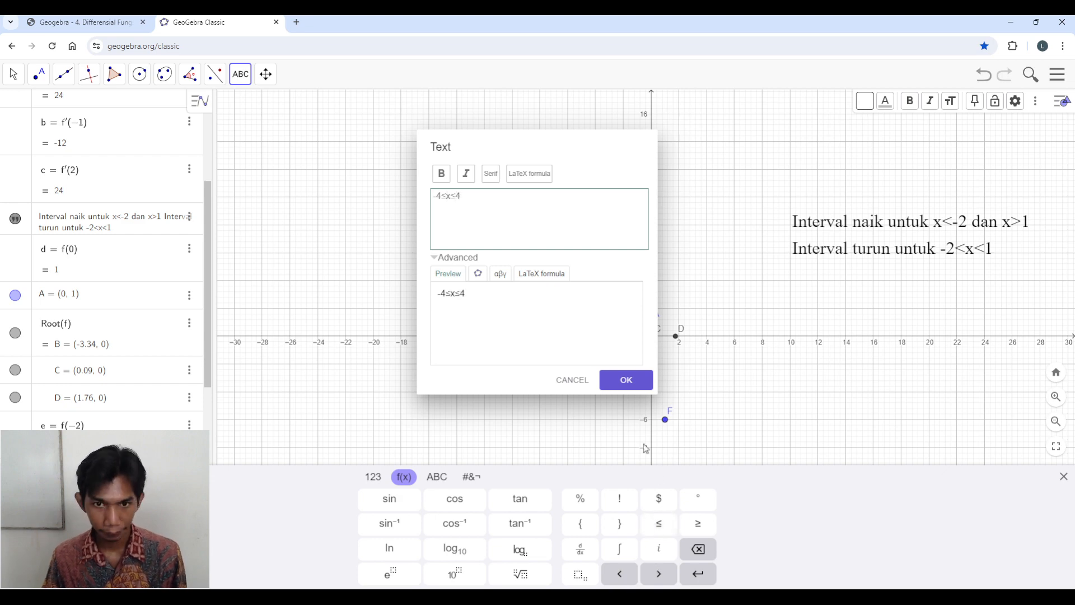
{"action": "left_click", "coordinate": [627, 380]}
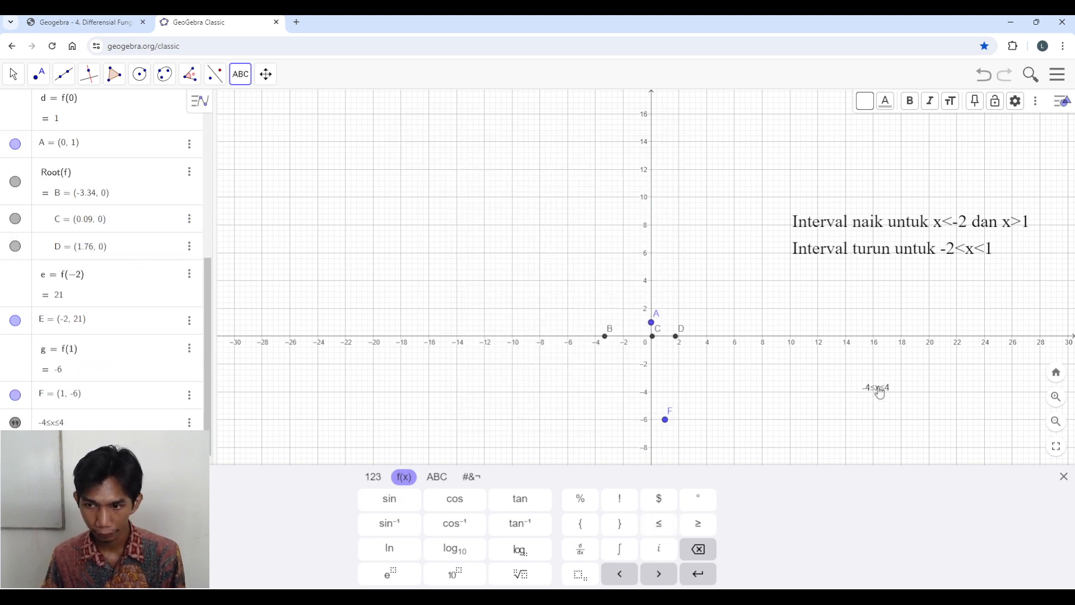
- Enlarge the "-4≤x≤4" text to about the size of the interval text and reposition it just beneath the x-axis
{"action": "left_click", "coordinate": [11, 72]}
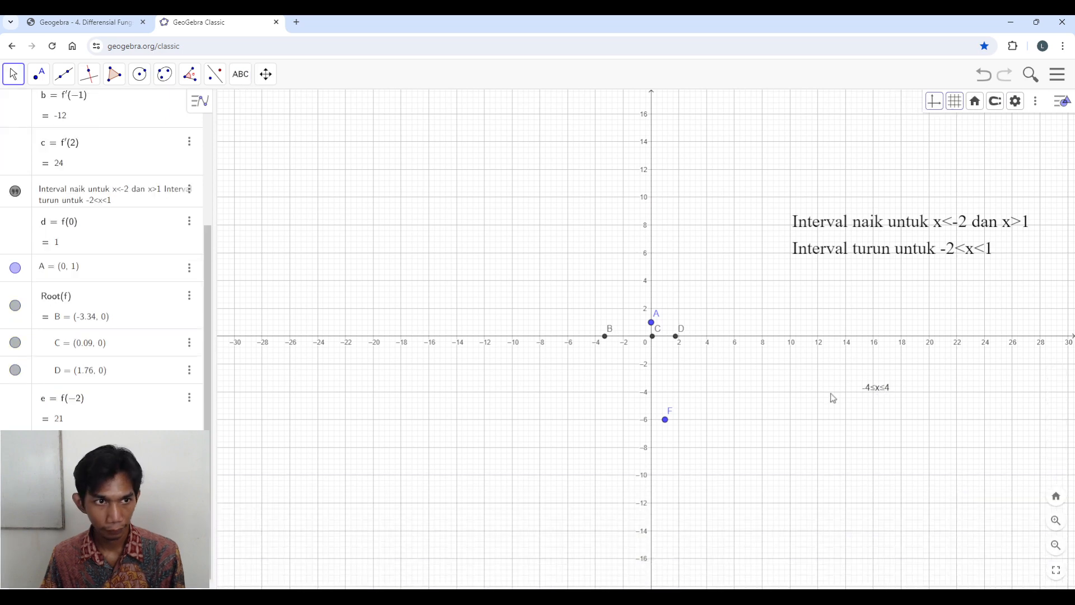
{"action": "left_click", "coordinate": [876, 388]}
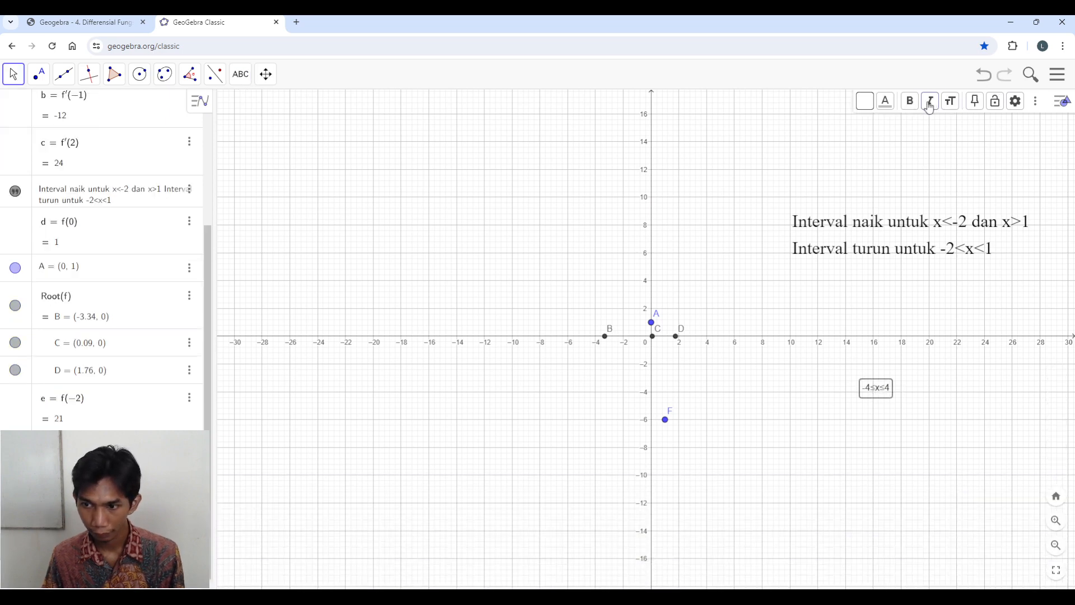
{"action": "left_click", "coordinate": [950, 100]}
{"action": "left_click", "coordinate": [969, 169]}
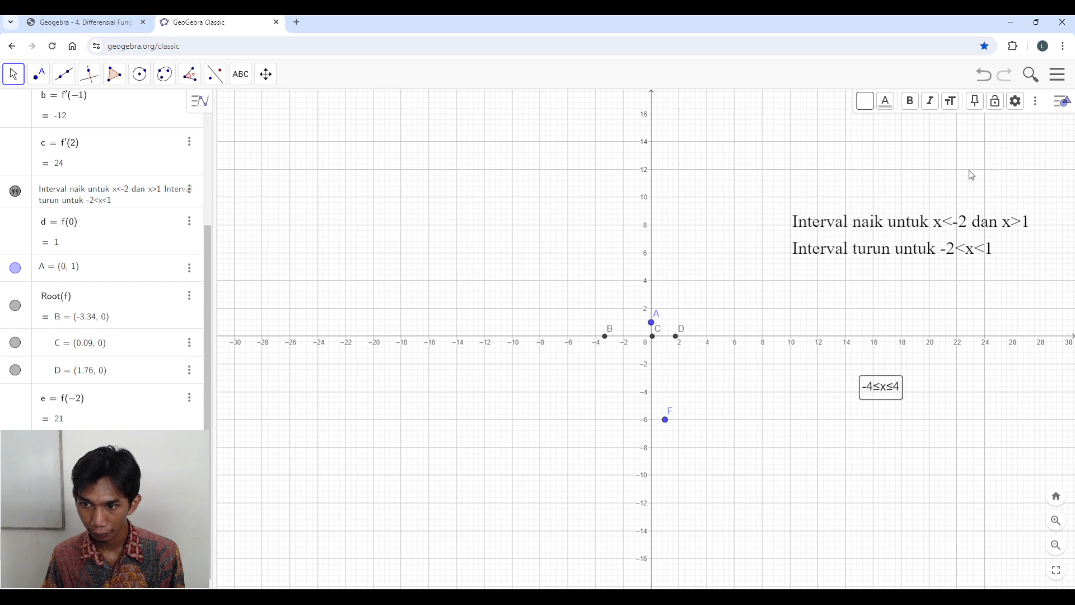
{"action": "left_click", "coordinate": [950, 101]}
{"action": "left_click", "coordinate": [964, 186]}
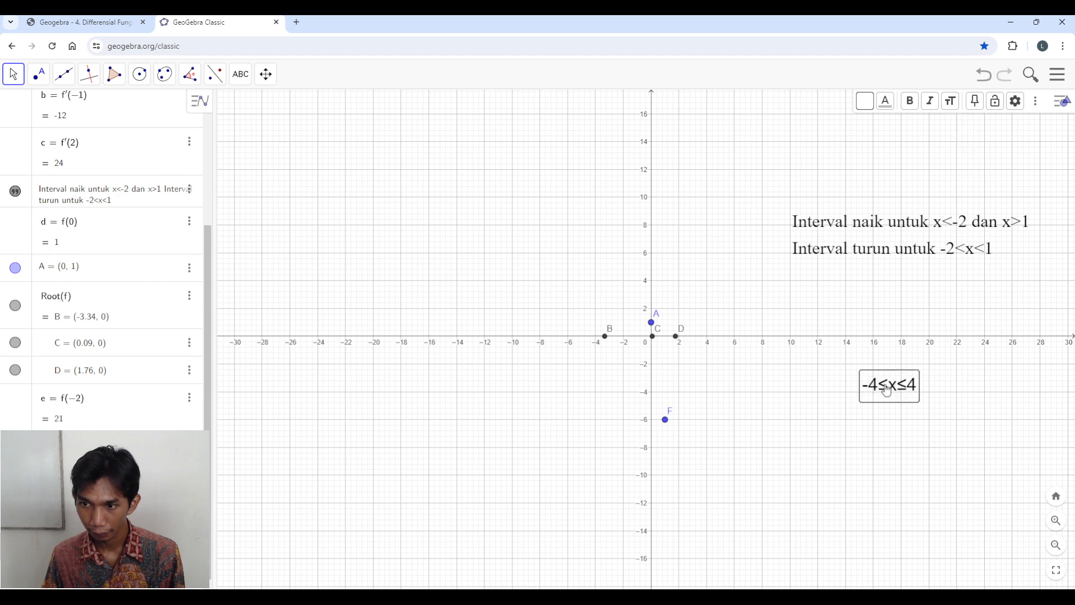
{"action": "mouse_move", "coordinate": [886, 390]}
{"action": "left_mouse_down"}
{"action": "mouse_move", "coordinate": [829, 379]}
{"action": "mouse_move", "coordinate": [847, 363]}
{"action": "mouse_move", "coordinate": [871, 381]}
{"action": "left_mouse_up"}
{"action": "left_click", "coordinate": [535, 227]}
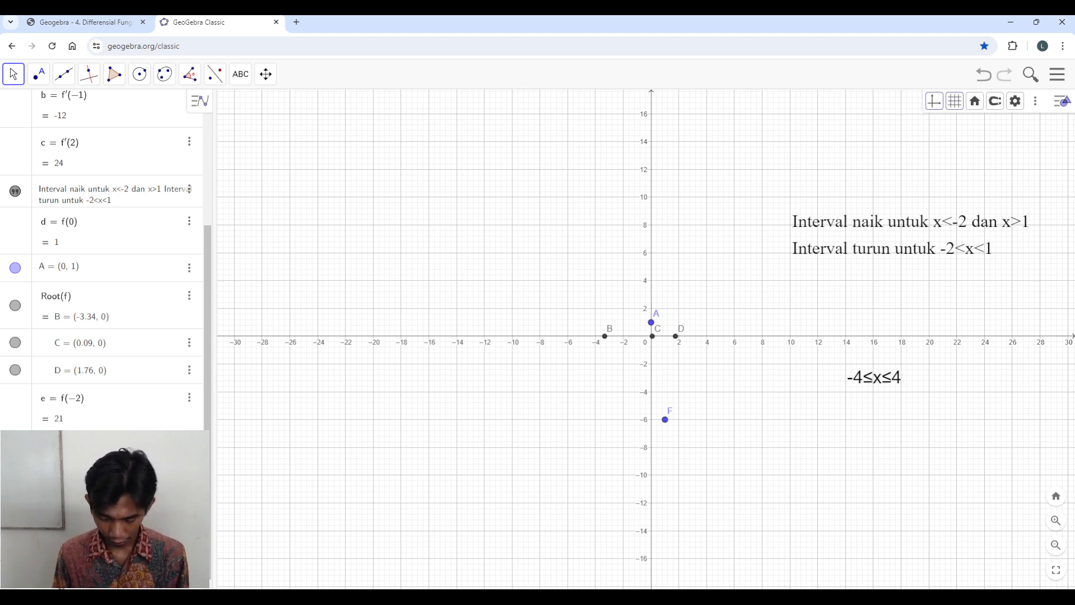
- Evaluate the function at the lower domain bound with f(-4) and plot the corresponding endpoint
{"action": "type", "text": "f"}
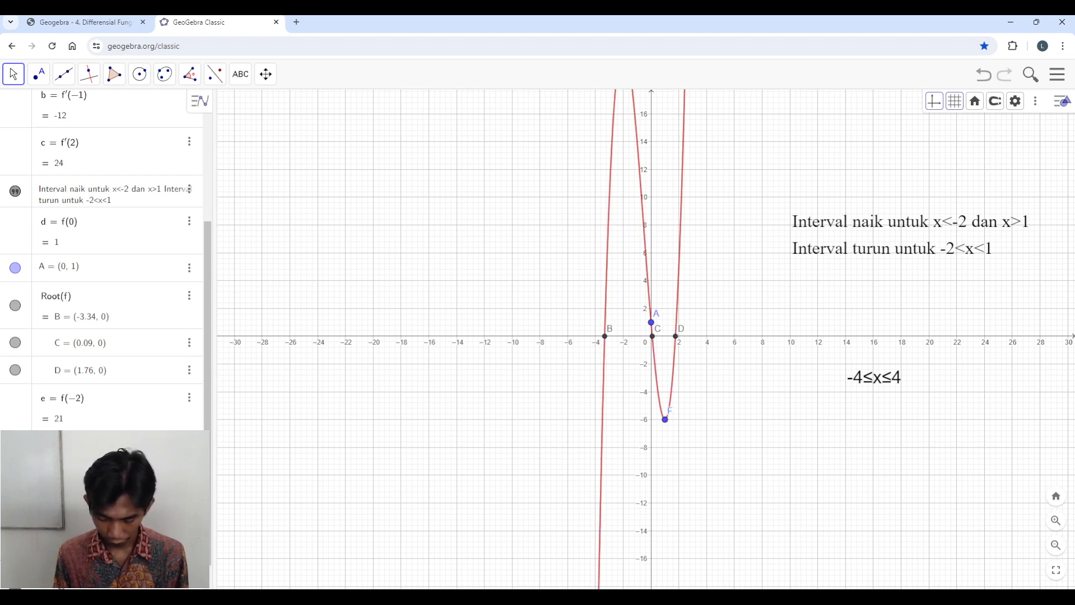
{"action": "type", "text": "(1)"}
{"action": "key", "text": "Return"}
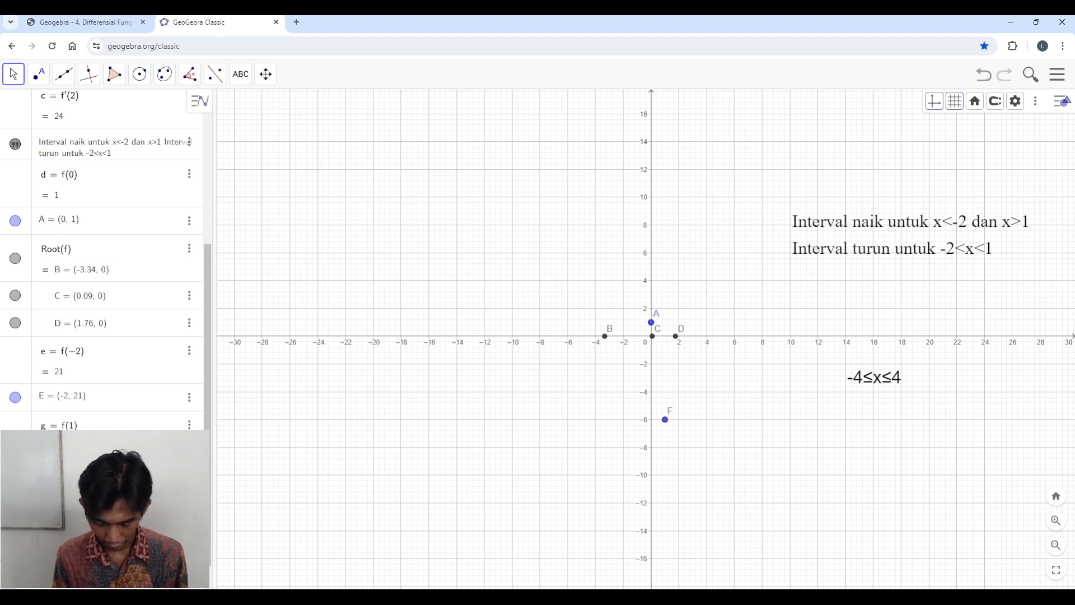
{"action": "key", "text": "Return"}
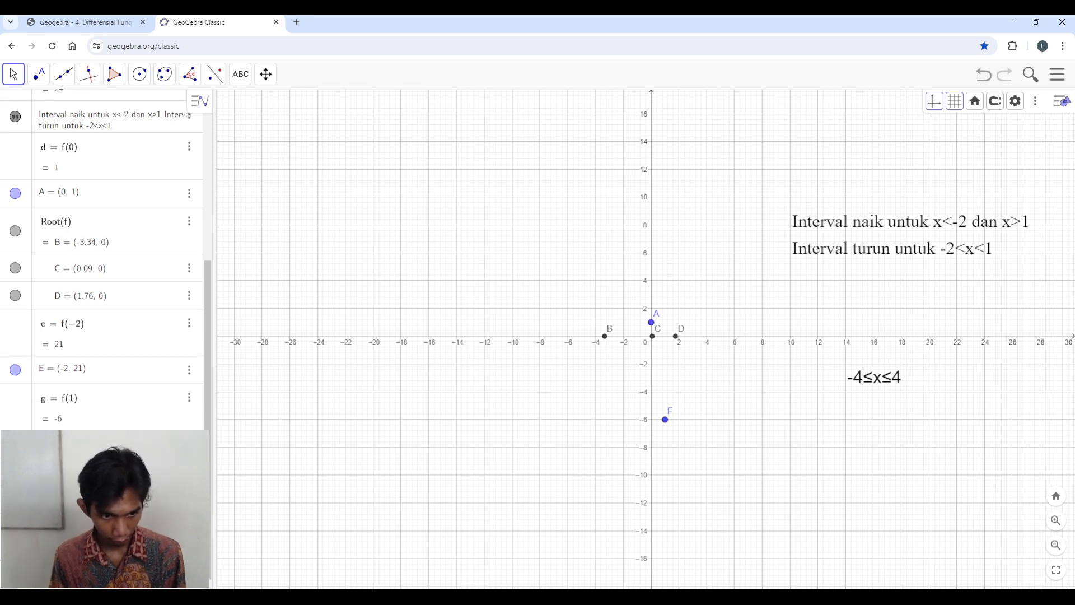
- Evaluate the function at the upper domain bound with f(4) and plot the endpoint (4, 129)
{"action": "type", "text": "f"}
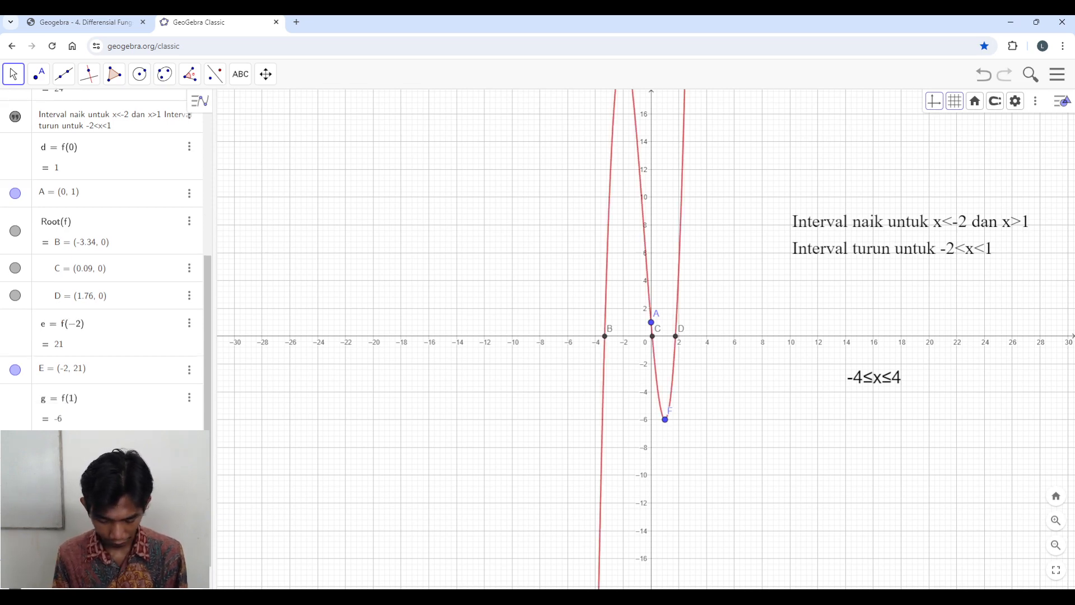
{"action": "type", "text": "(-4)"}
{"action": "key", "text": "Return"}
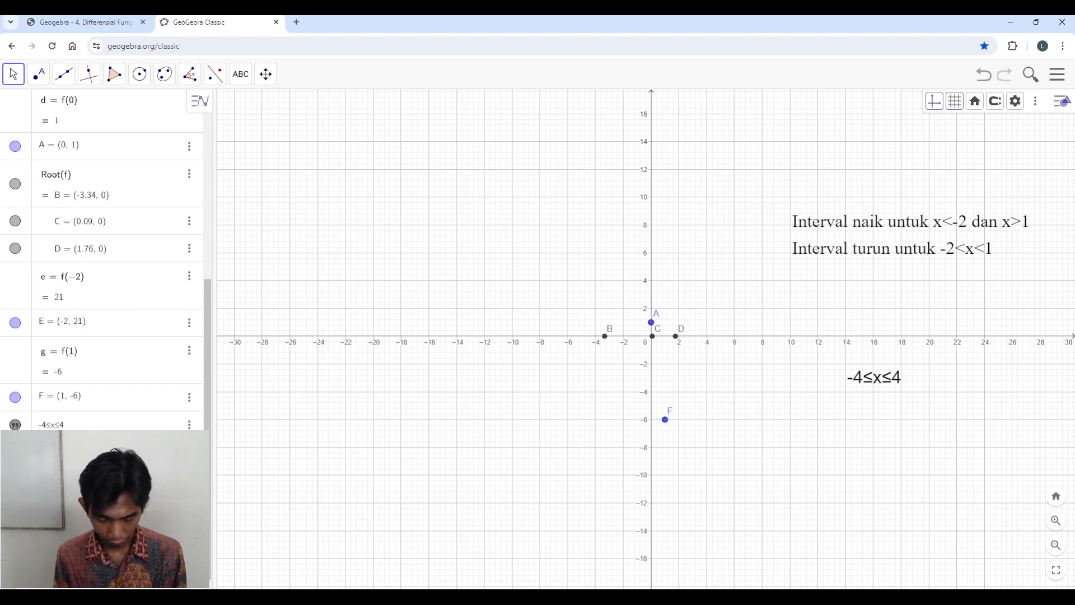
{"action": "type", "text": "12"}
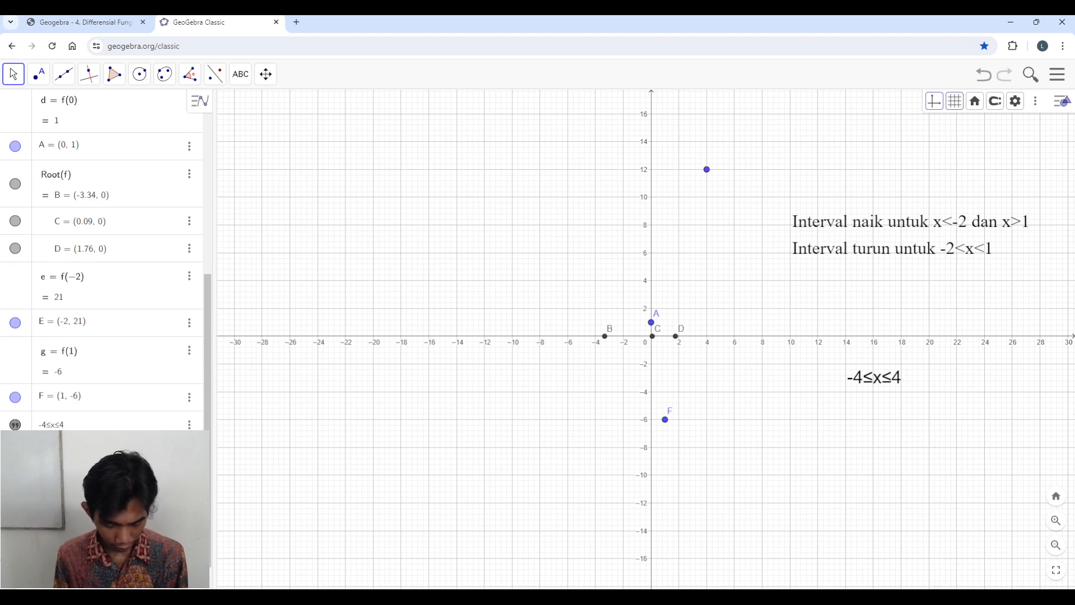
{"action": "type", "text": "9"}
{"action": "key", "text": "Return"}
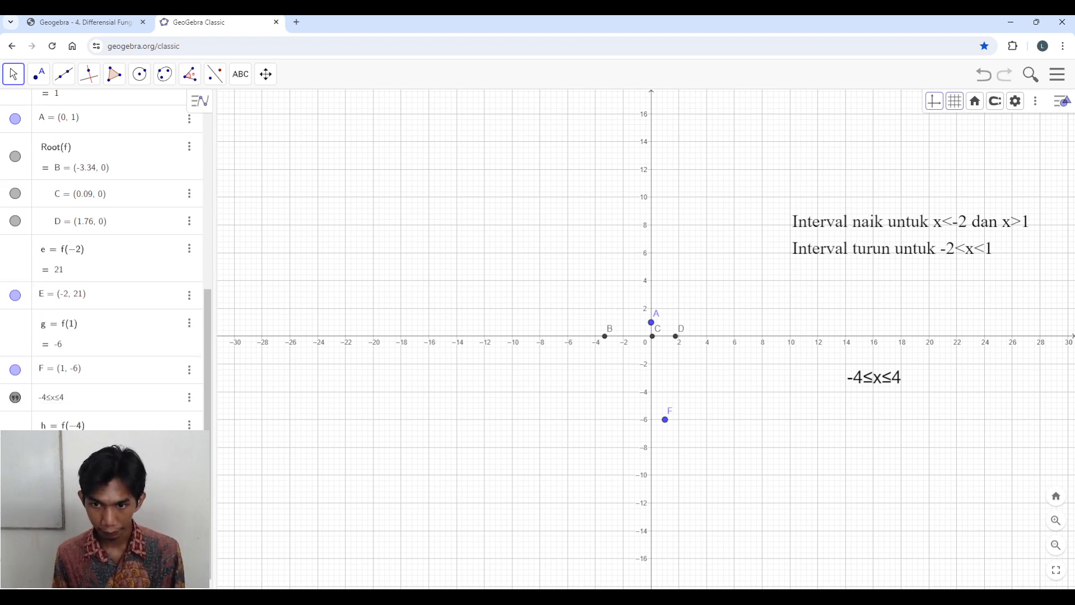
{"action": "scroll", "coordinate": [613, 481], "scroll_direction": "down", "scroll_amount": 2}
{"action": "scroll", "coordinate": [730, 386], "scroll_direction": "down", "scroll_amount": 5}
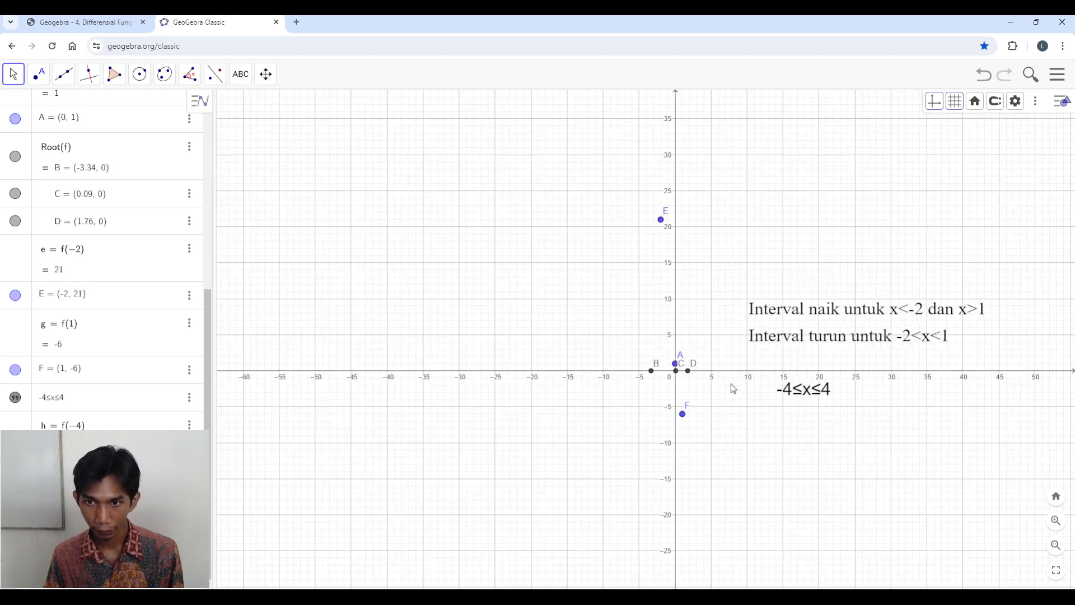
- Create a list containing all eight plotted points, {A, B, C, D, E, F, G, H}
{"action": "scroll", "coordinate": [733, 388], "scroll_direction": "down", "scroll_amount": 4}
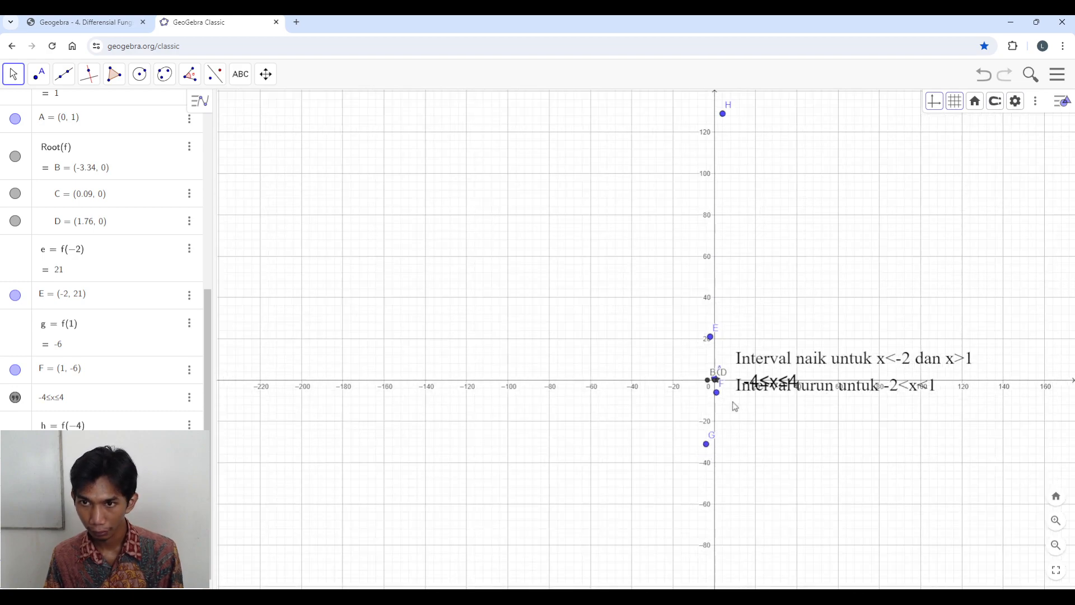
{"action": "left_click_drag", "start_coordinate": [758, 433], "coordinate": [625, 438]}
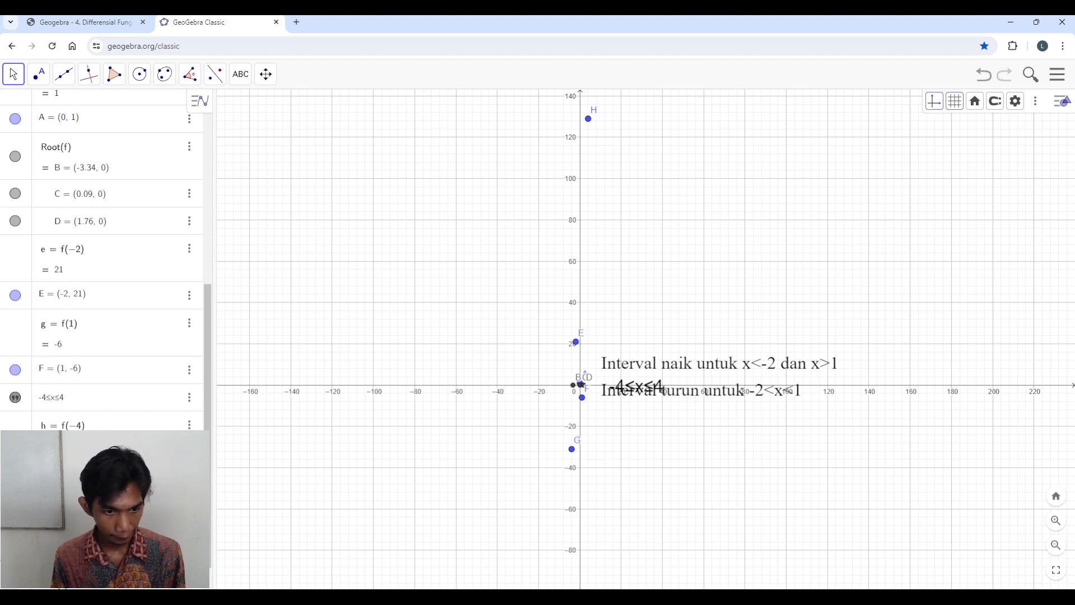
{"action": "key", "text": "Return"}
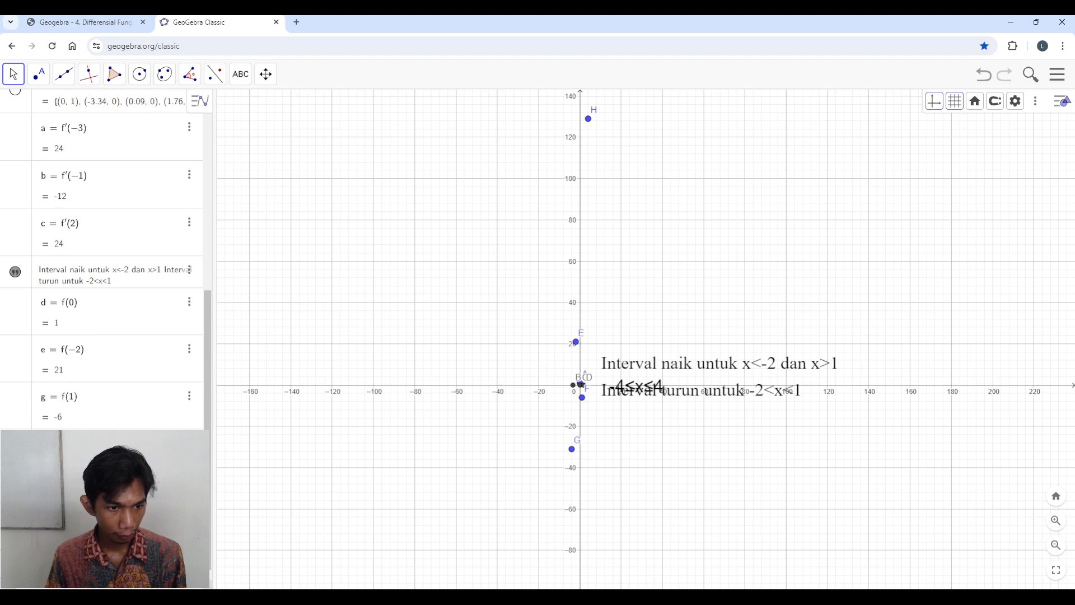
- Generate a polynomial curve through the points in the list {A, B, C, D, E, F, G, H}
{"action": "scroll", "coordinate": [112, 269], "scroll_direction": "up", "scroll_amount": 1}
{"action": "scroll", "coordinate": [112, 268], "scroll_direction": "down", "scroll_amount": 1}
{"action": "scroll", "coordinate": [112, 269], "scroll_direction": "up", "scroll_amount": 6}
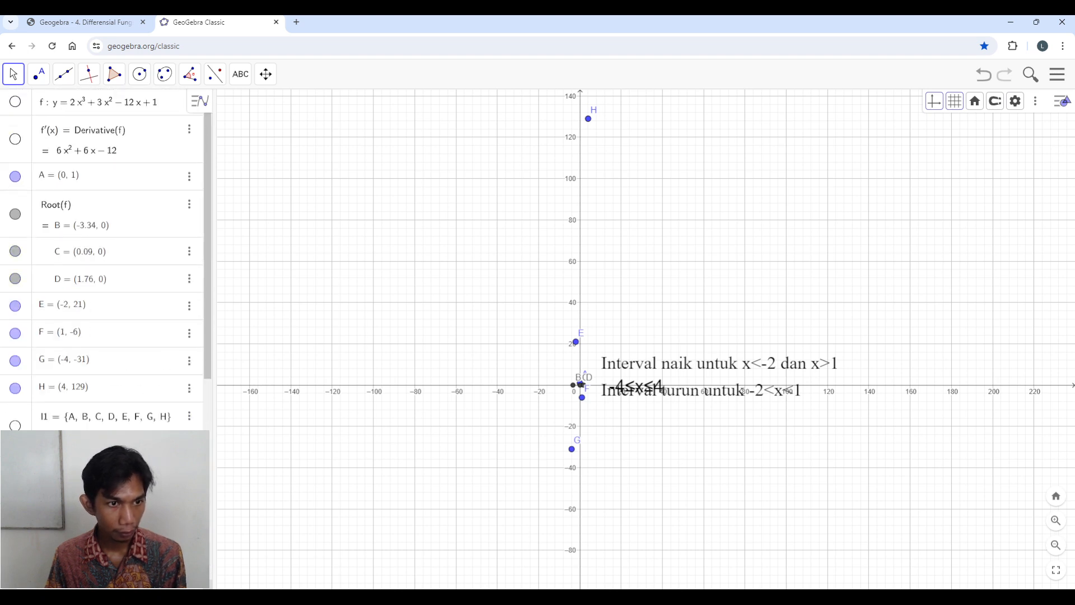
{"action": "scroll", "coordinate": [112, 269], "scroll_direction": "down", "scroll_amount": 10}
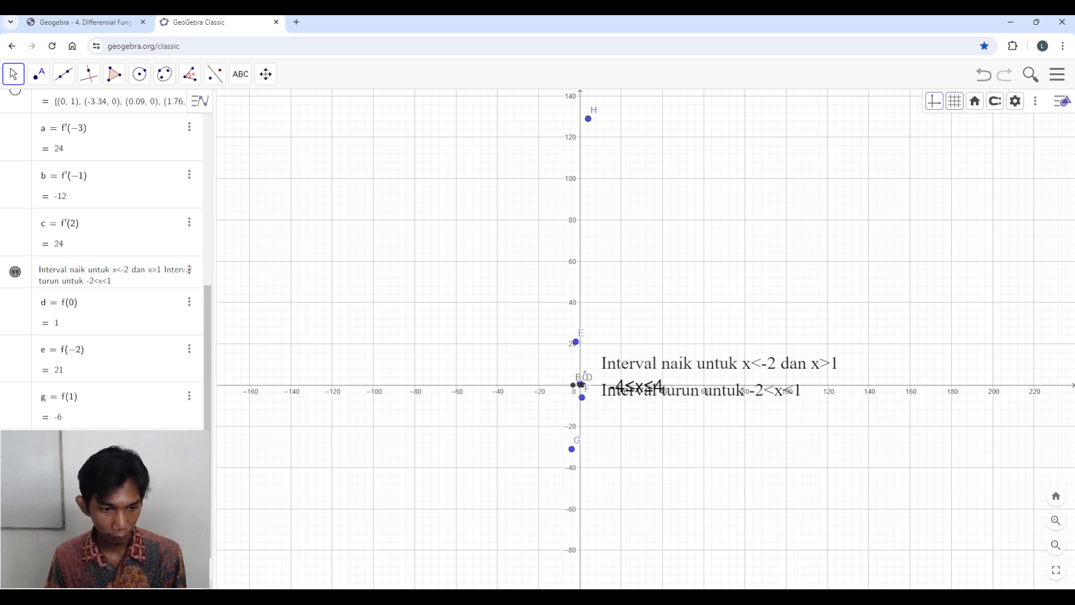
{"action": "scroll", "coordinate": [96, 187], "scroll_direction": "up", "scroll_amount": 5}
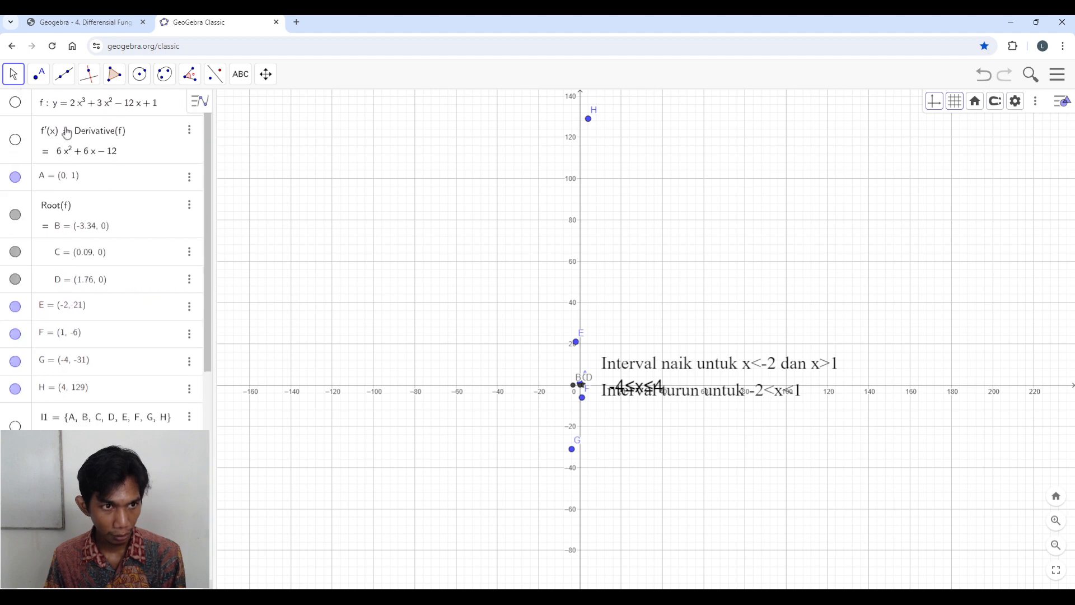
{"action": "scroll", "coordinate": [90, 151], "scroll_direction": "down", "scroll_amount": 6}
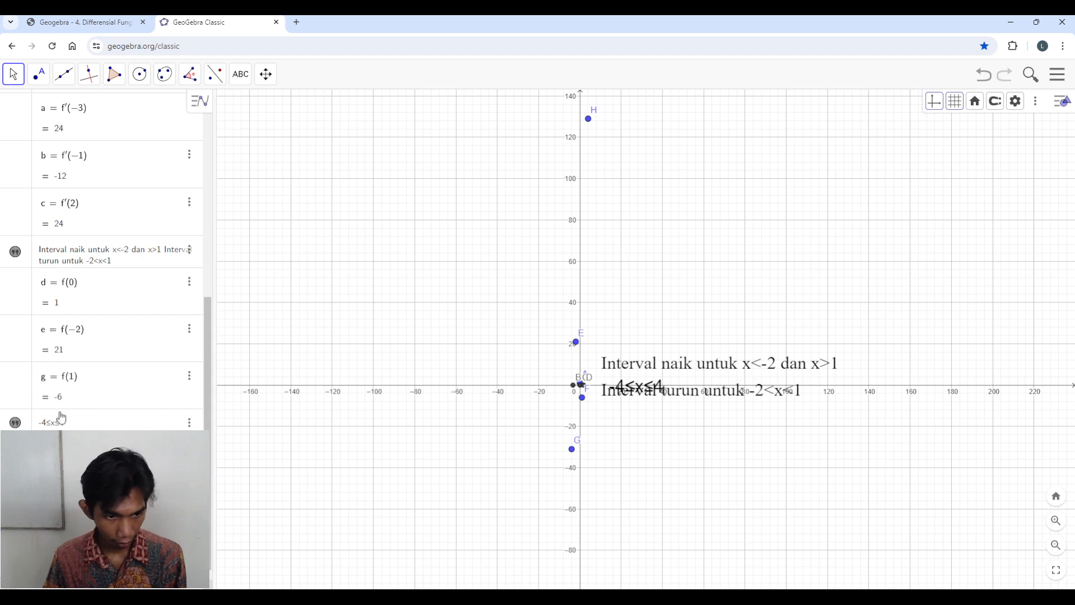
{"action": "scroll", "coordinate": [62, 410], "scroll_direction": "up", "scroll_amount": 4}
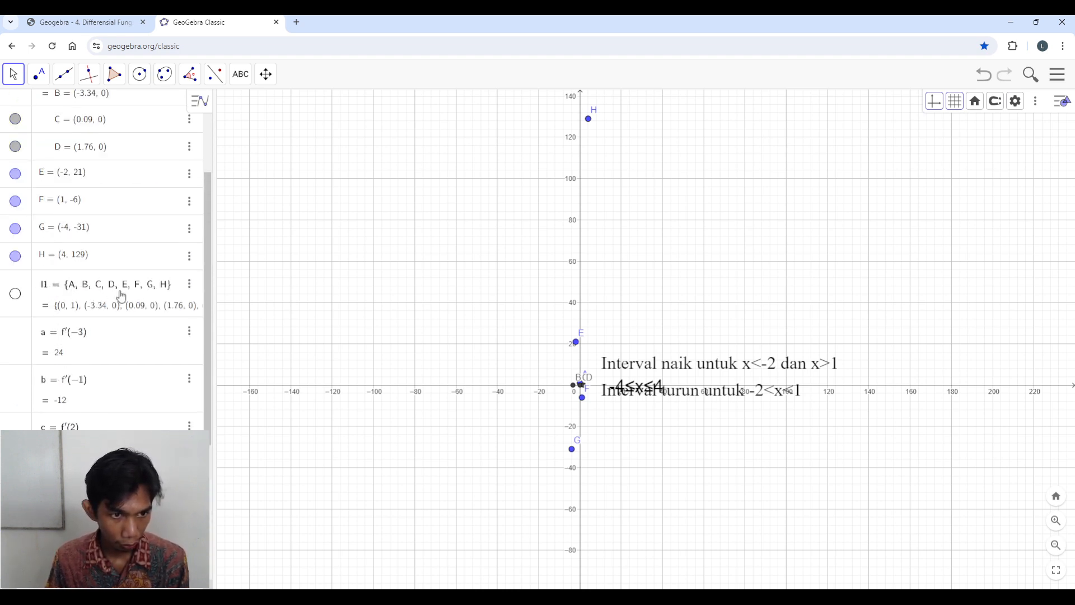
{"action": "scroll", "coordinate": [128, 395], "scroll_direction": "down", "scroll_amount": 4}
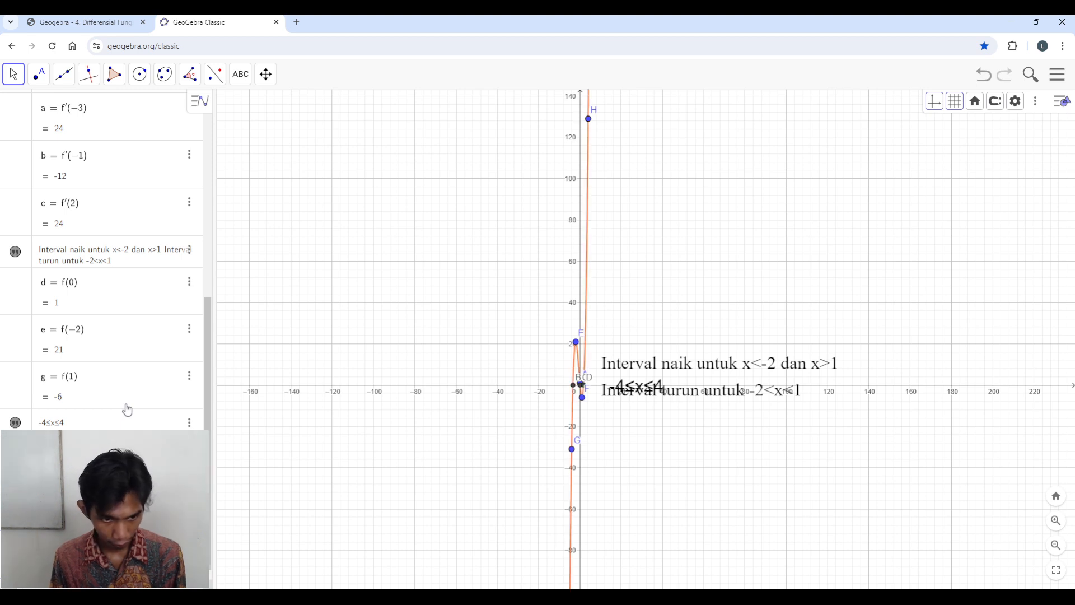
- Review the algebra entries against the original function f and examine how the new polynomial curve passes through the plotted points
{"action": "scroll", "coordinate": [124, 405], "scroll_direction": "up", "scroll_amount": 5}
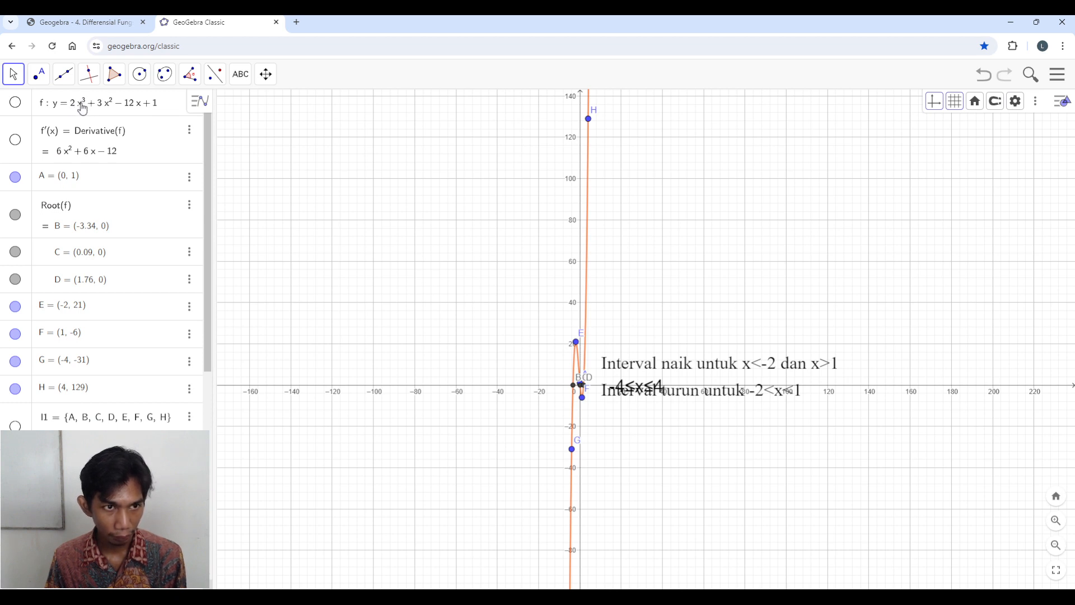
{"action": "scroll", "coordinate": [124, 336], "scroll_direction": "down", "scroll_amount": 6}
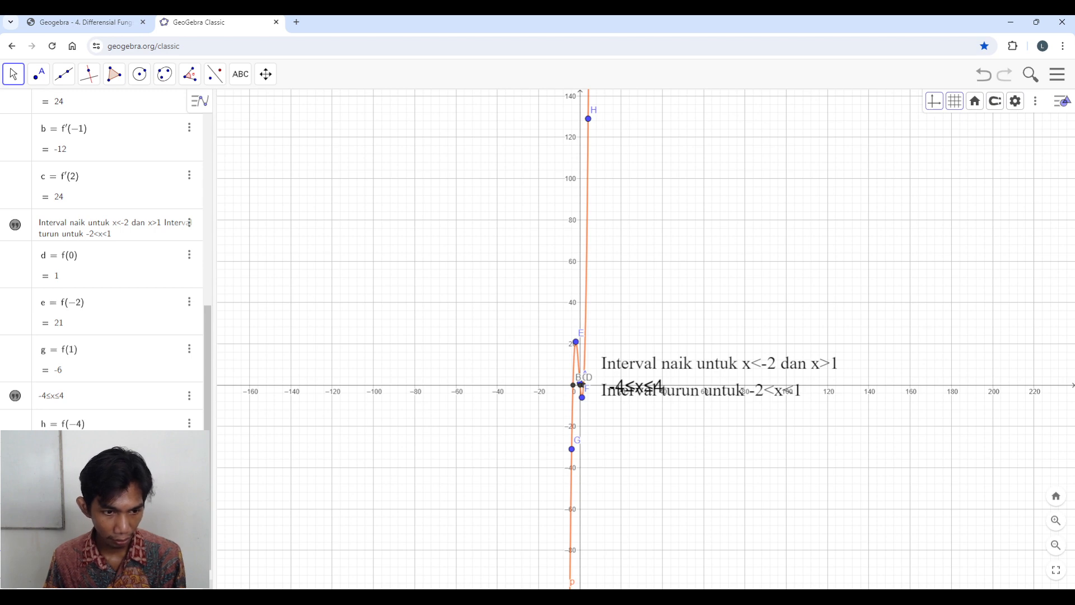
{"action": "scroll", "coordinate": [125, 228], "scroll_direction": "up", "scroll_amount": 10}
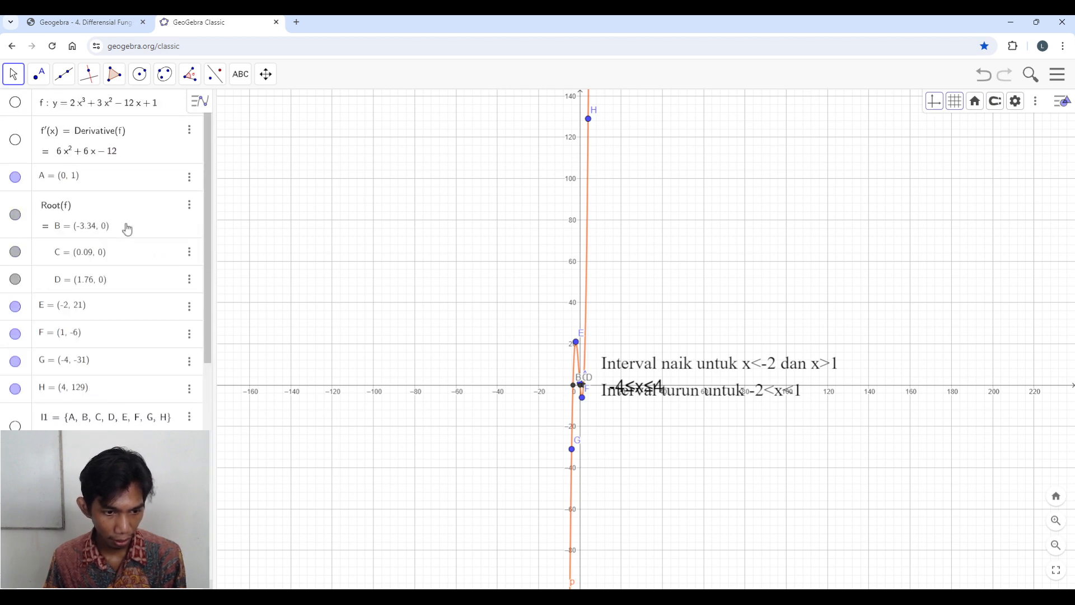
{"action": "scroll", "coordinate": [124, 336], "scroll_direction": "down", "scroll_amount": 10}
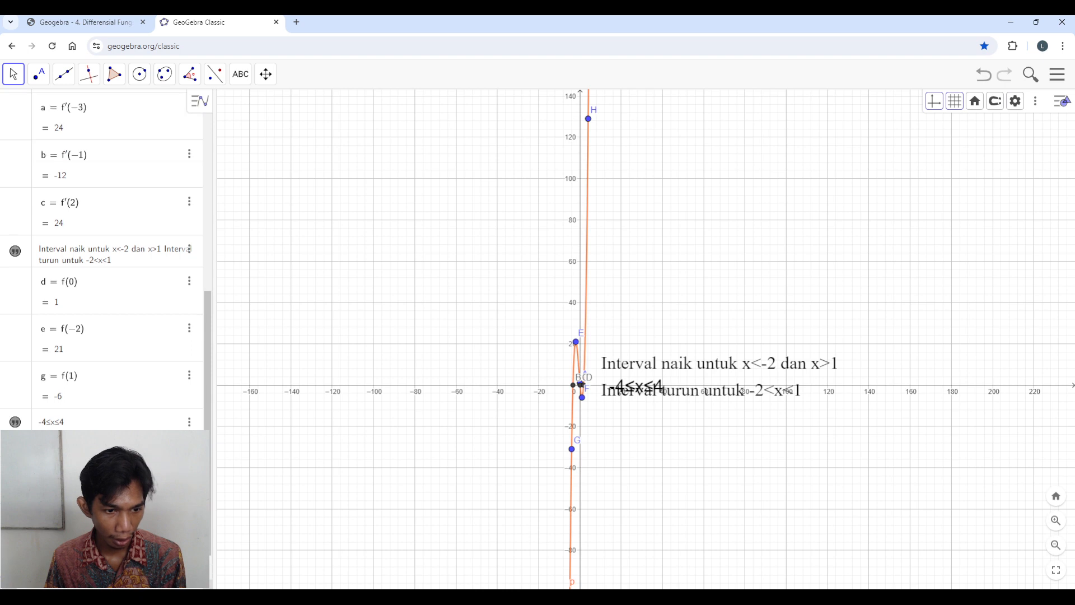
{"action": "scroll", "coordinate": [124, 106], "scroll_direction": "up", "scroll_amount": 10}
{"action": "scroll", "coordinate": [124, 112], "scroll_direction": "down", "scroll_amount": 10}
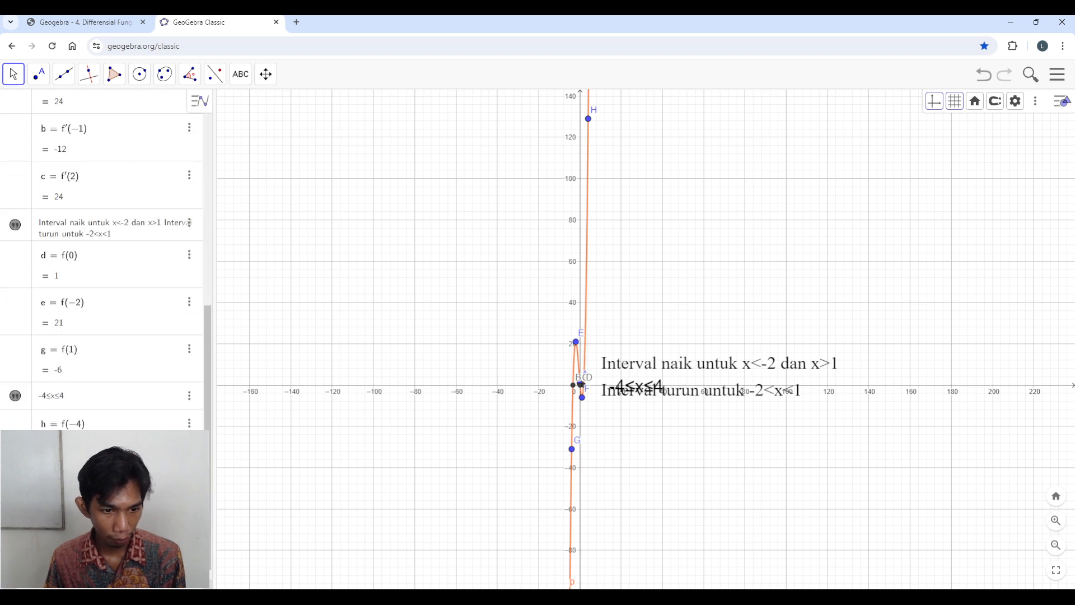
{"action": "scroll", "coordinate": [149, 187], "scroll_direction": "up", "scroll_amount": 10}
{"action": "scroll", "coordinate": [159, 177], "scroll_direction": "down", "scroll_amount": 8}
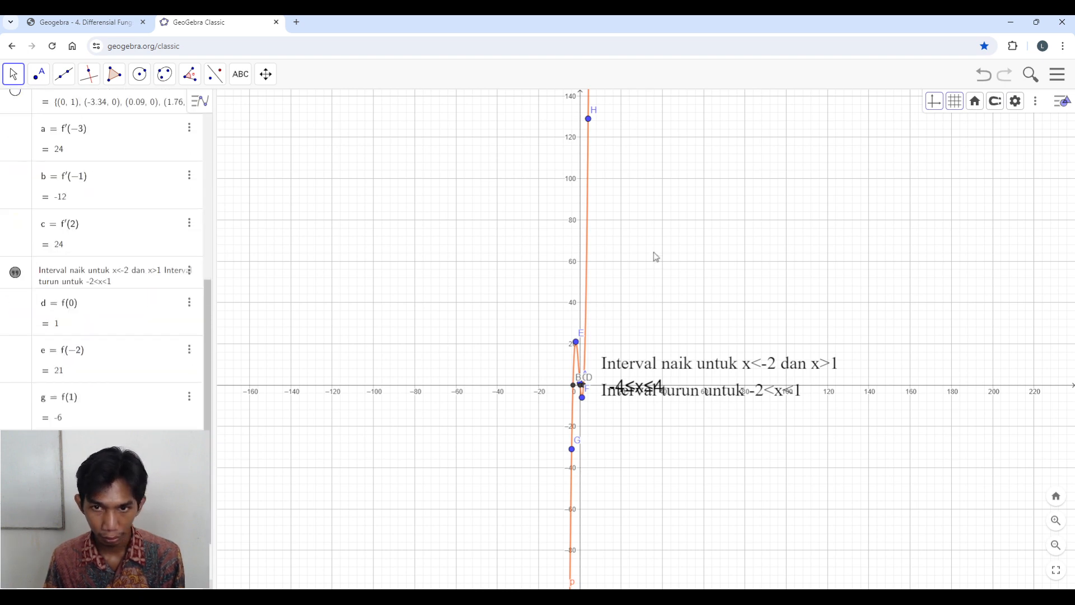
{"action": "scroll", "coordinate": [626, 284], "scroll_direction": "down", "scroll_amount": 3}
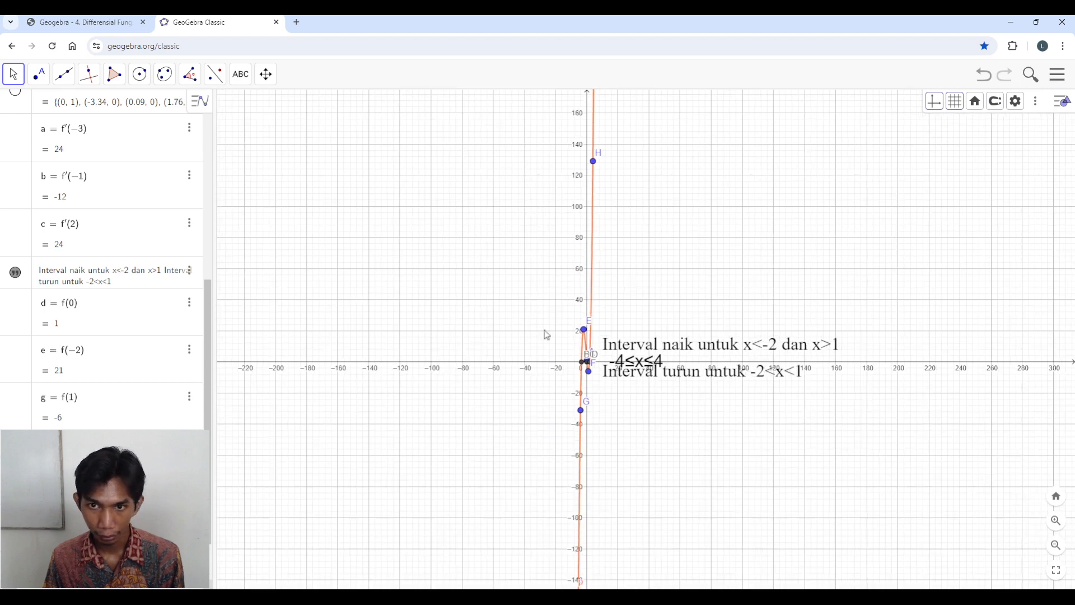
{"action": "scroll", "coordinate": [140, 476], "scroll_direction": "down", "scroll_amount": 2}
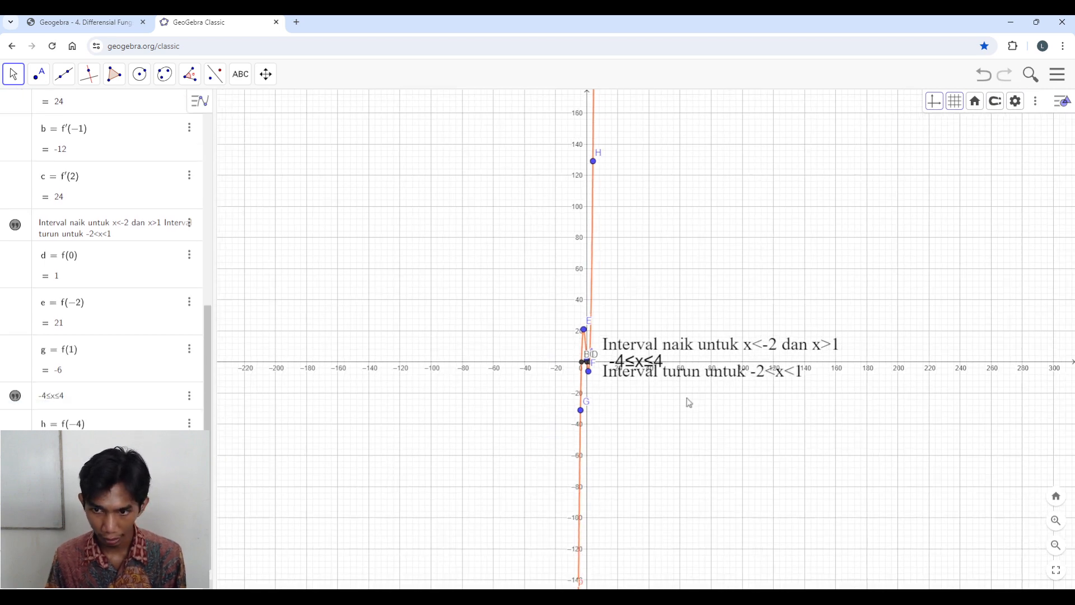
{"action": "scroll", "coordinate": [646, 402], "scroll_direction": "up", "scroll_amount": 6}
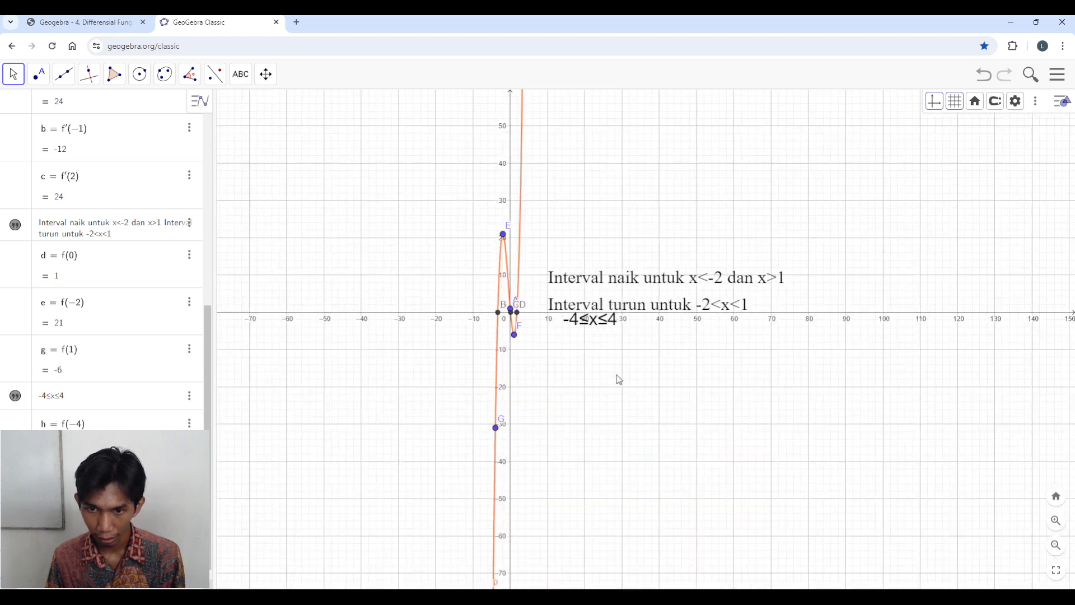
{"action": "left_click_drag", "start_coordinate": [609, 368], "coordinate": [637, 368]}
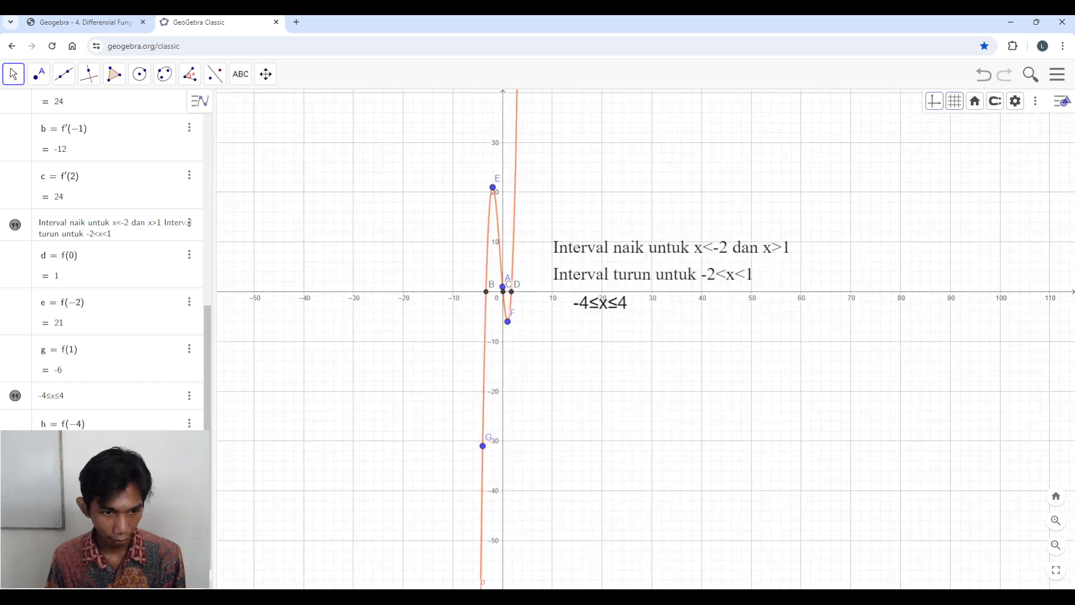
- Restrict the polynomial curve to x from -4 to 4 with the Function command and hide the unrestricted curve
{"action": "type", "text": "F"}
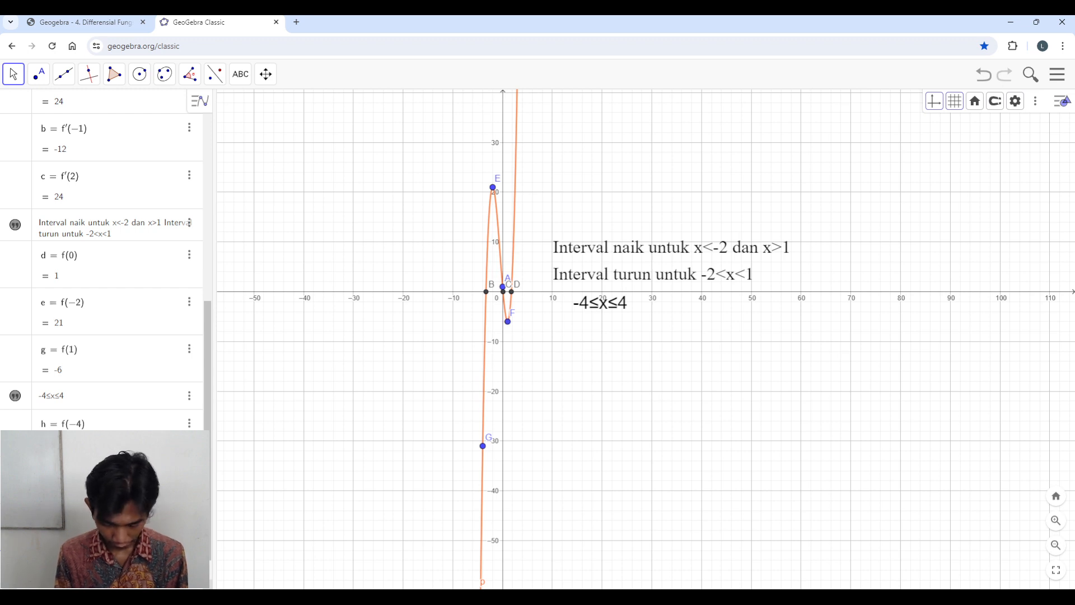
{"action": "type", "text": "n"}
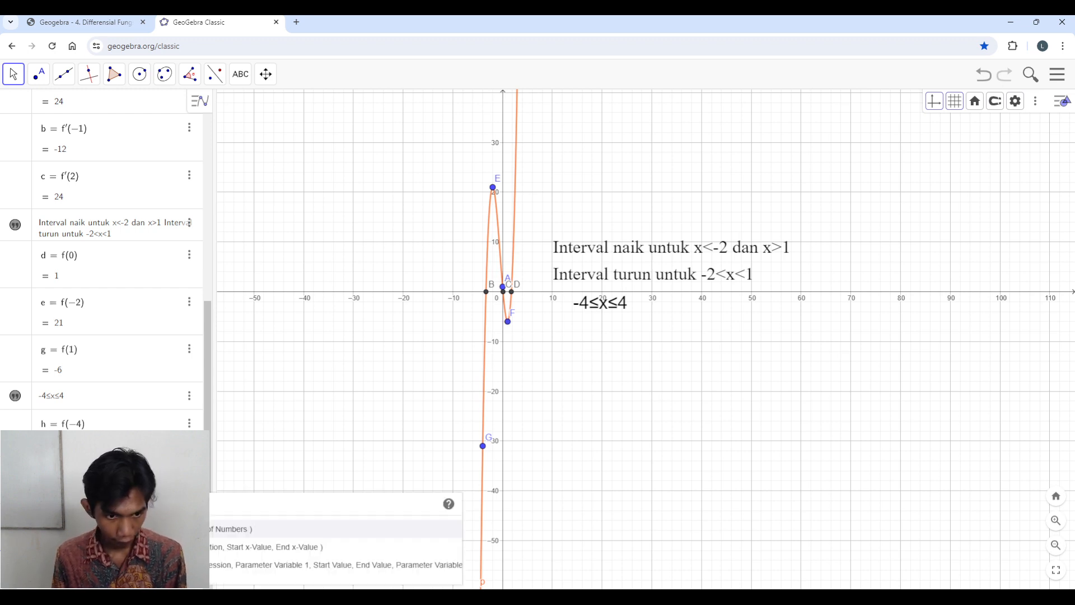
{"action": "left_click", "coordinate": [217, 547]}
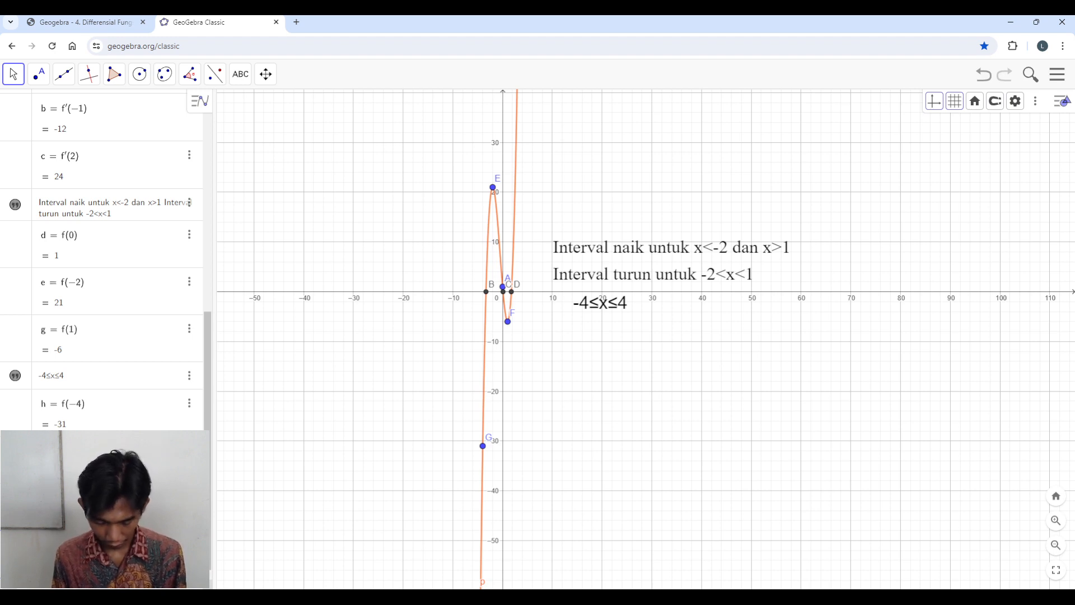
{"action": "type", "text": "4"}
{"action": "key", "text": "Return"}
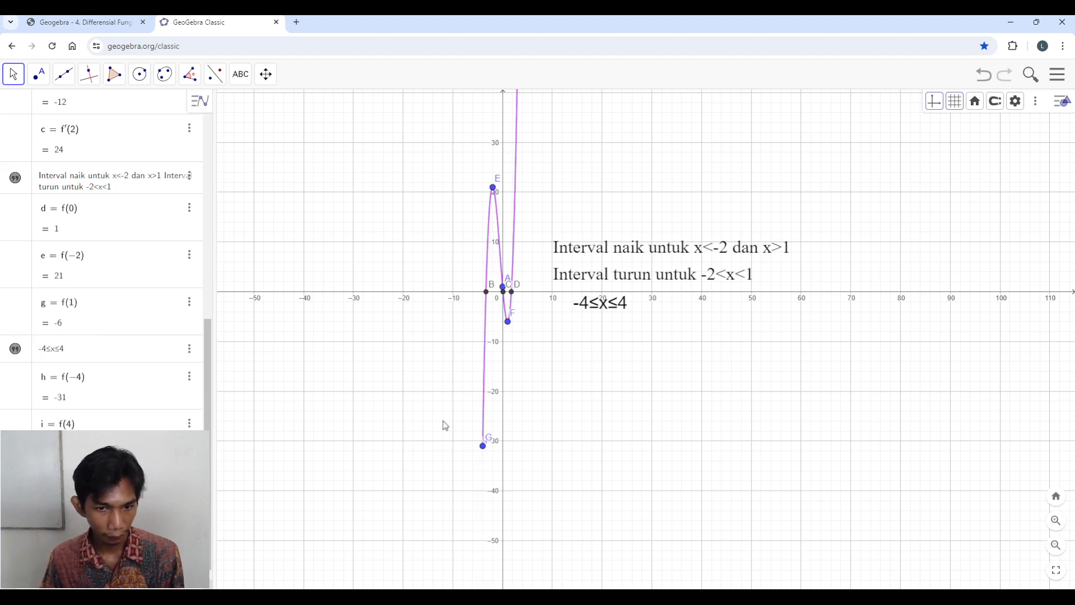
- Separate the overlapping texts by moving "-4≤x≤4" further below the x-axis and the interval text higher above it
{"action": "scroll", "coordinate": [554, 348], "scroll_direction": "down", "scroll_amount": 1}
{"action": "scroll", "coordinate": [555, 348], "scroll_direction": "down", "scroll_amount": 2}
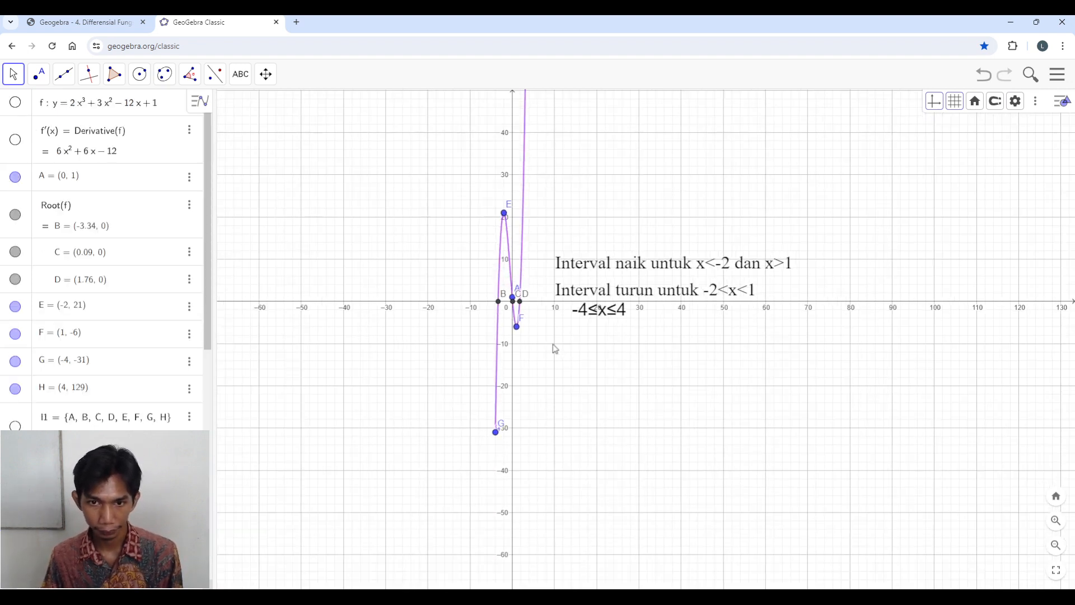
{"action": "left_click_drag", "start_coordinate": [598, 314], "coordinate": [620, 360]}
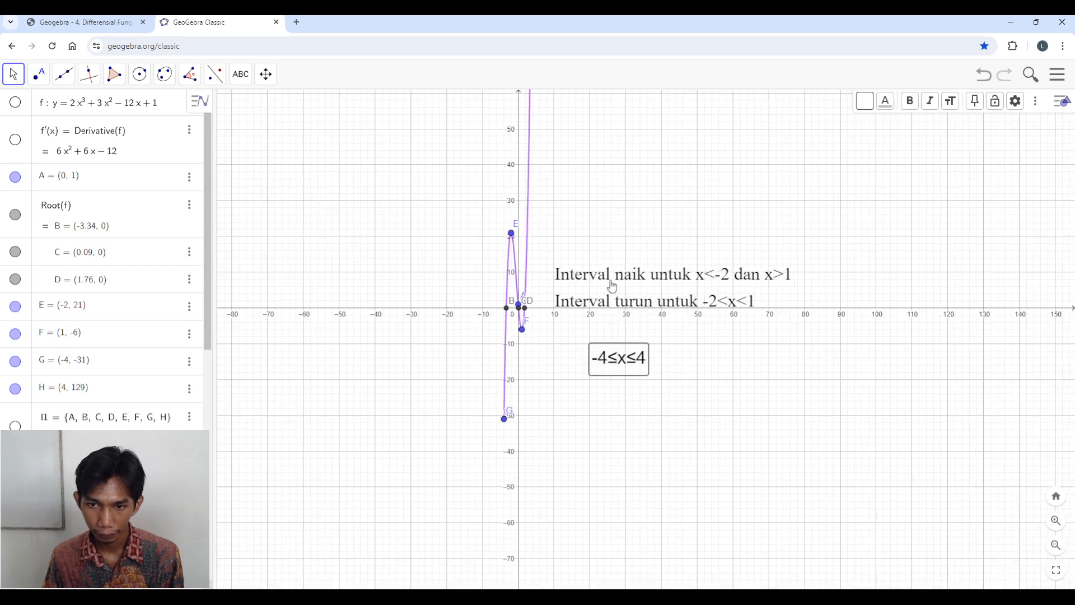
{"action": "left_click_drag", "start_coordinate": [611, 283], "coordinate": [648, 259]}
{"action": "left_click", "coordinate": [591, 193]}
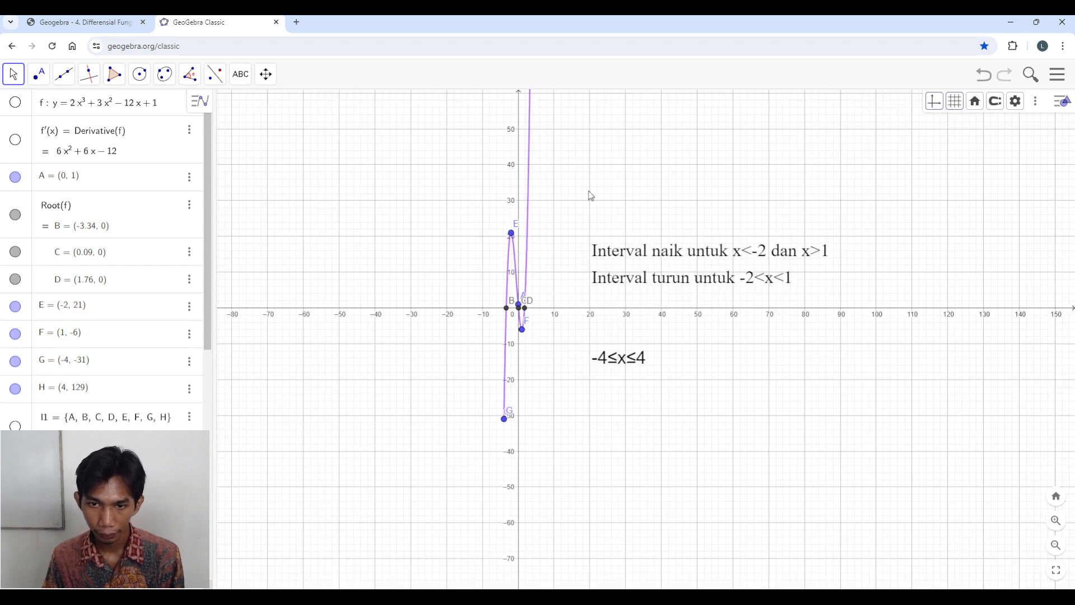
- Display the graph of the original function f to compare it with the restricted curve, and hide it again
{"action": "scroll", "coordinate": [593, 214], "scroll_direction": "down", "scroll_amount": 1}
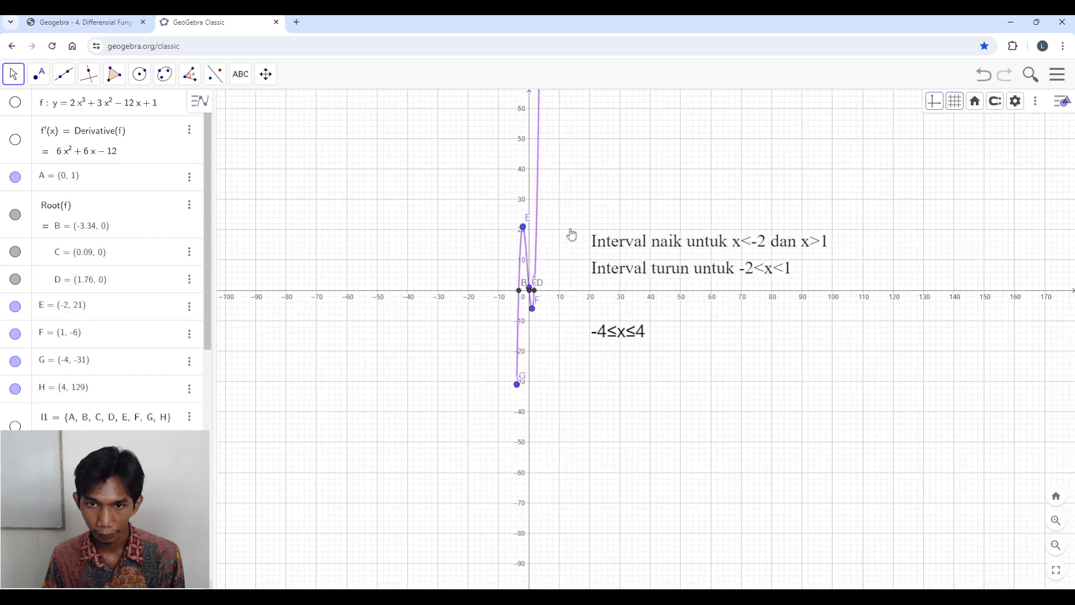
{"action": "left_click_drag", "start_coordinate": [571, 235], "coordinate": [521, 307]}
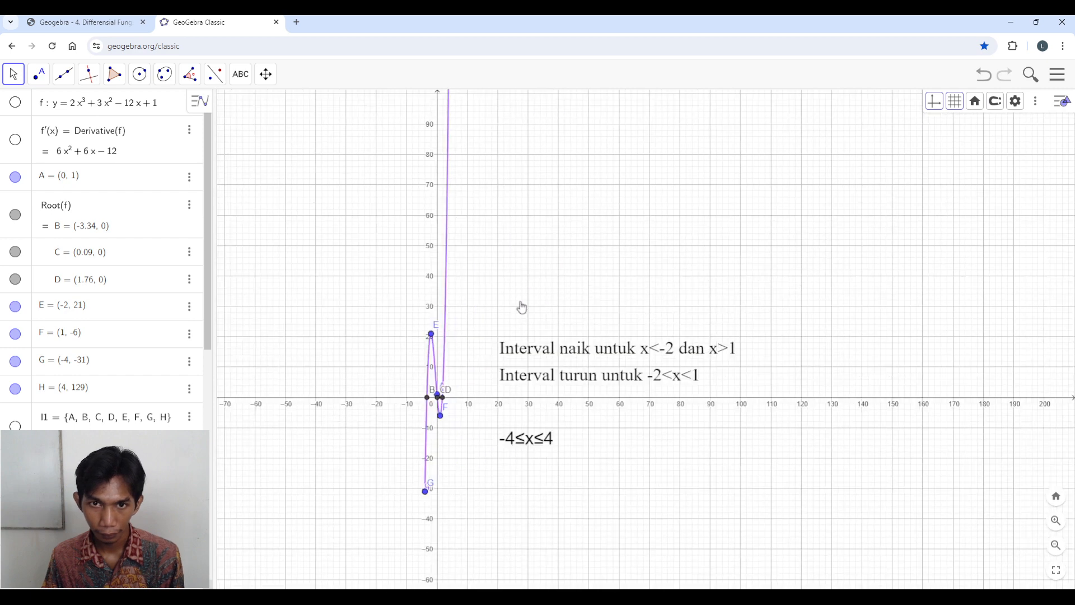
{"action": "left_click", "coordinate": [15, 103]}
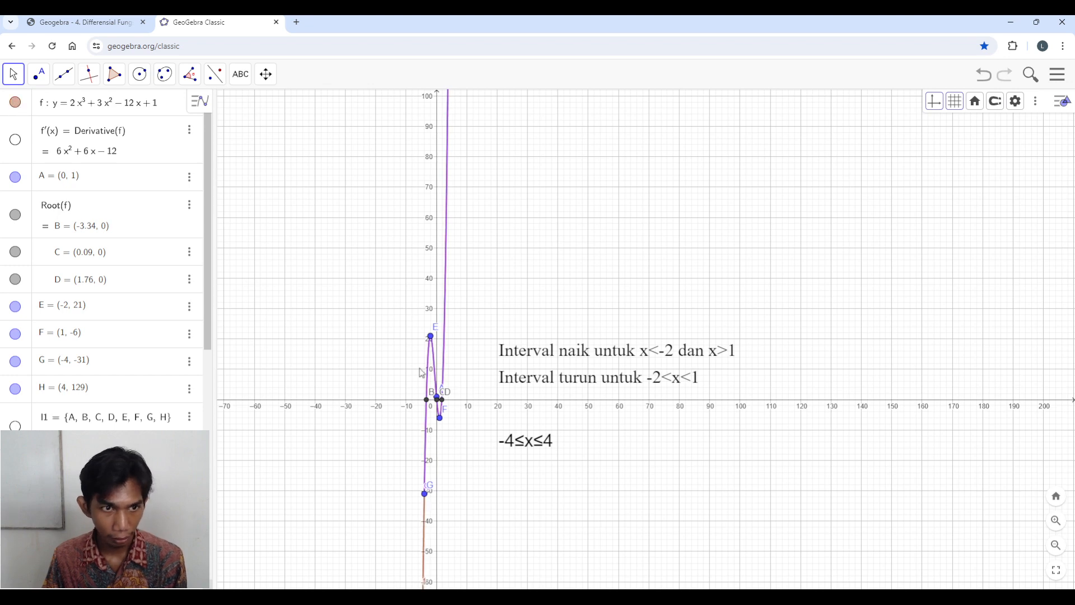
{"action": "left_click", "coordinate": [15, 103]}
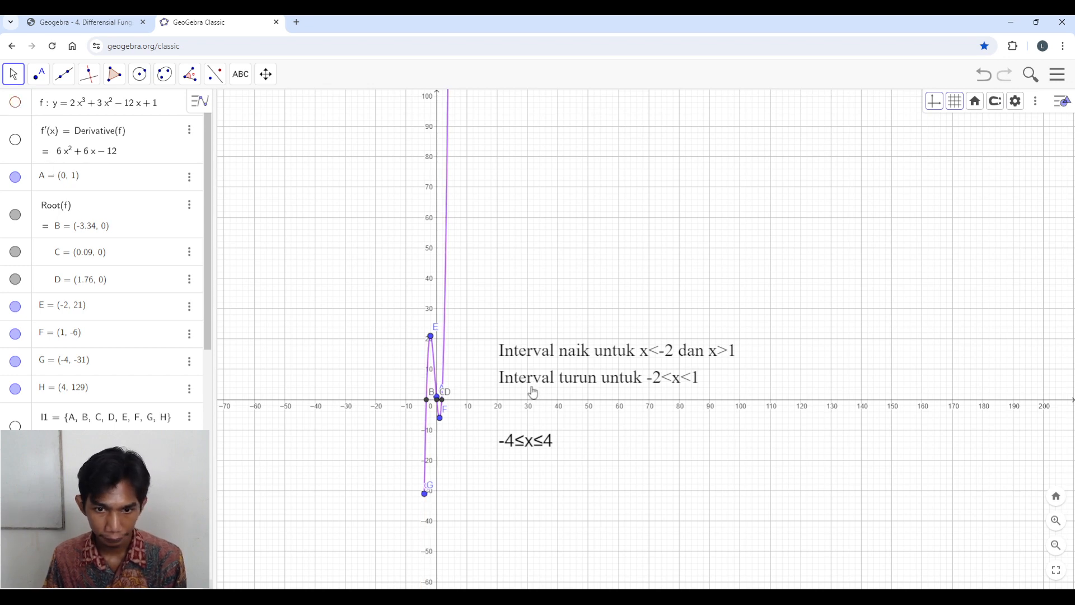
- Switch to the "Geogebra - 4. Differensial Fungsi" PDF and advance to its closing page
{"action": "left_click", "coordinate": [83, 22]}
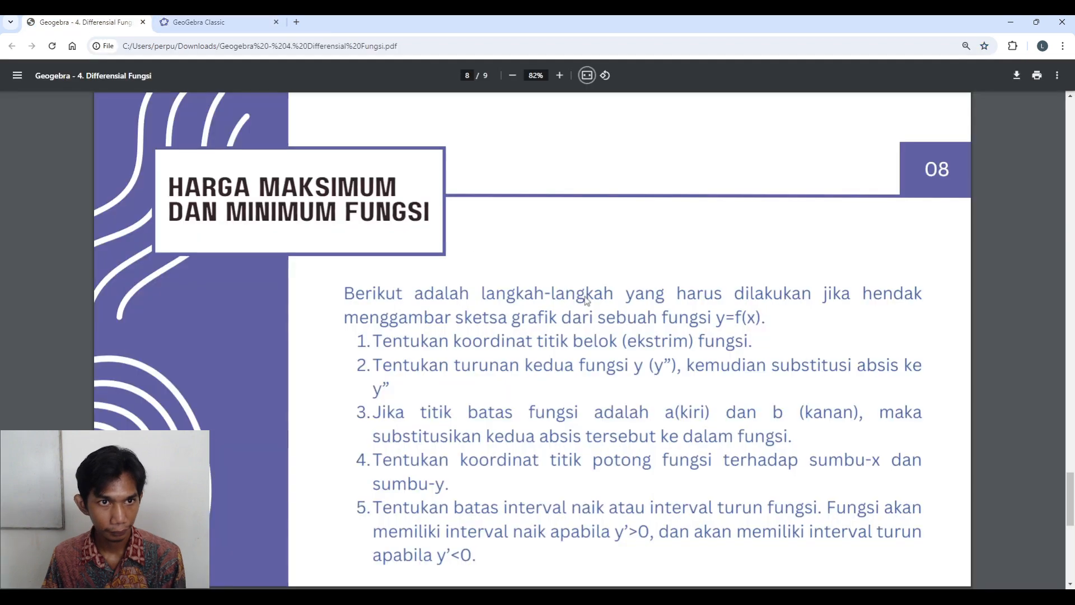
{"action": "key", "text": "Right"}
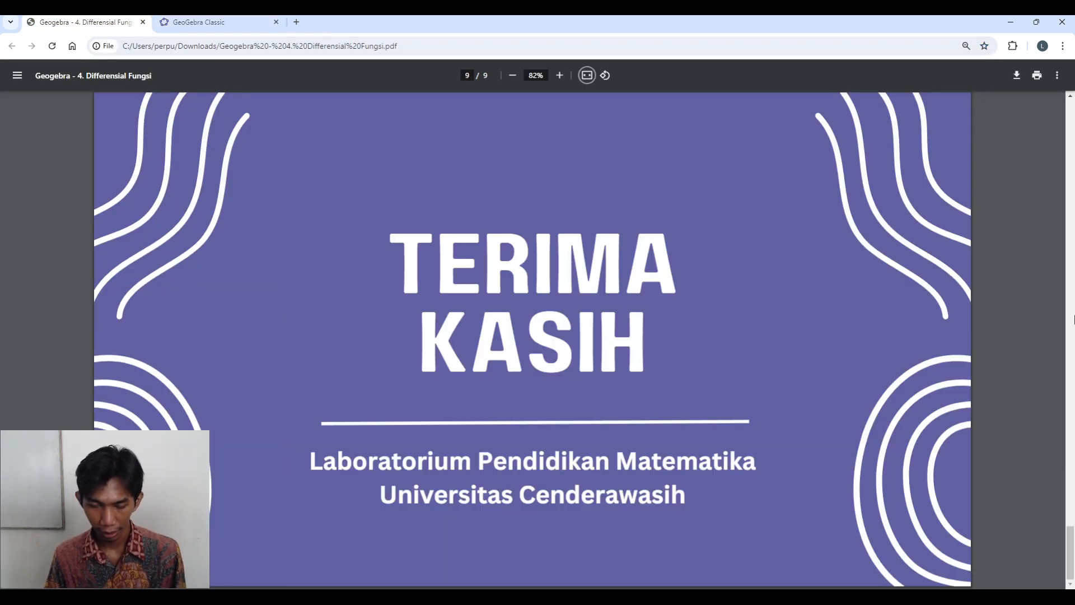